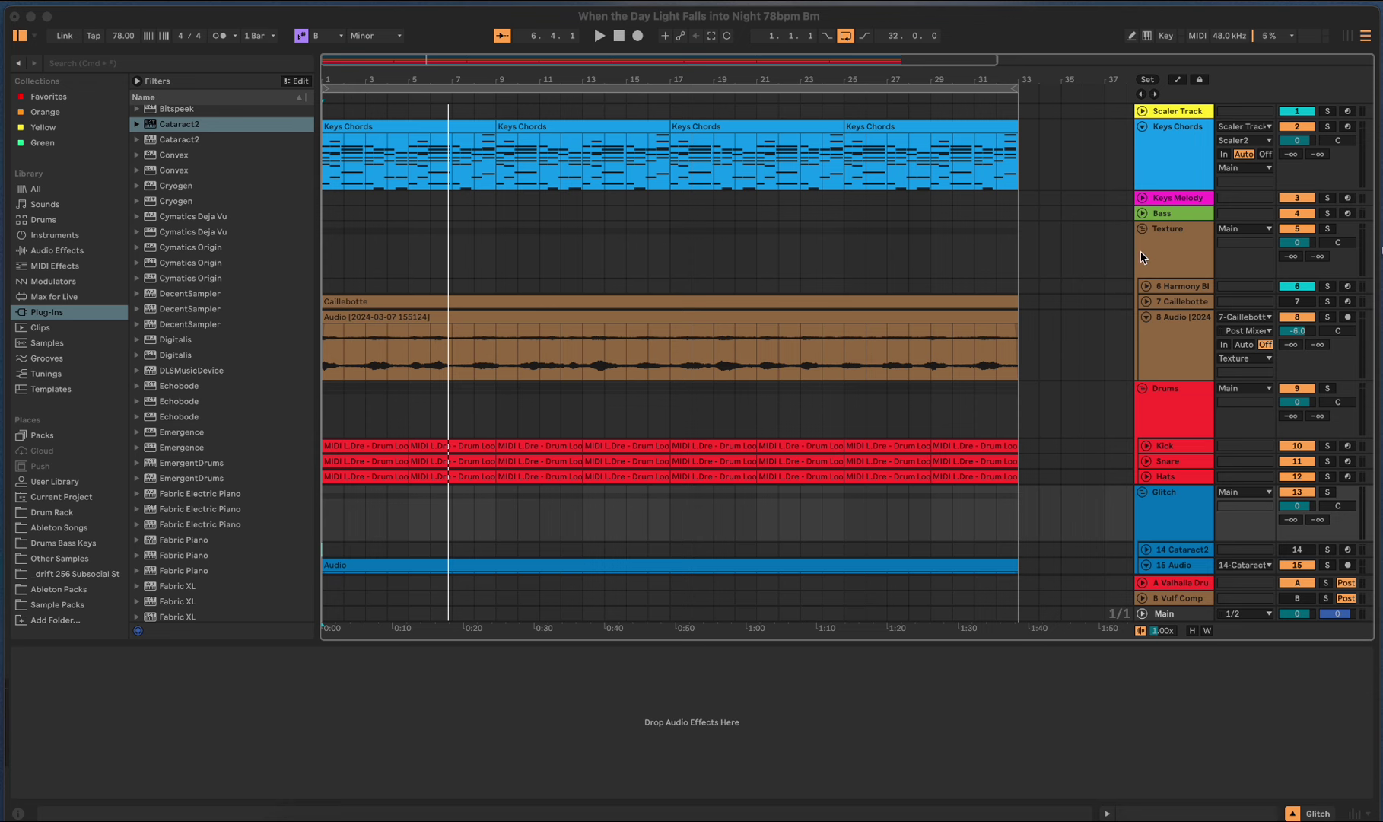
click(947, 318)
click(948, 318)
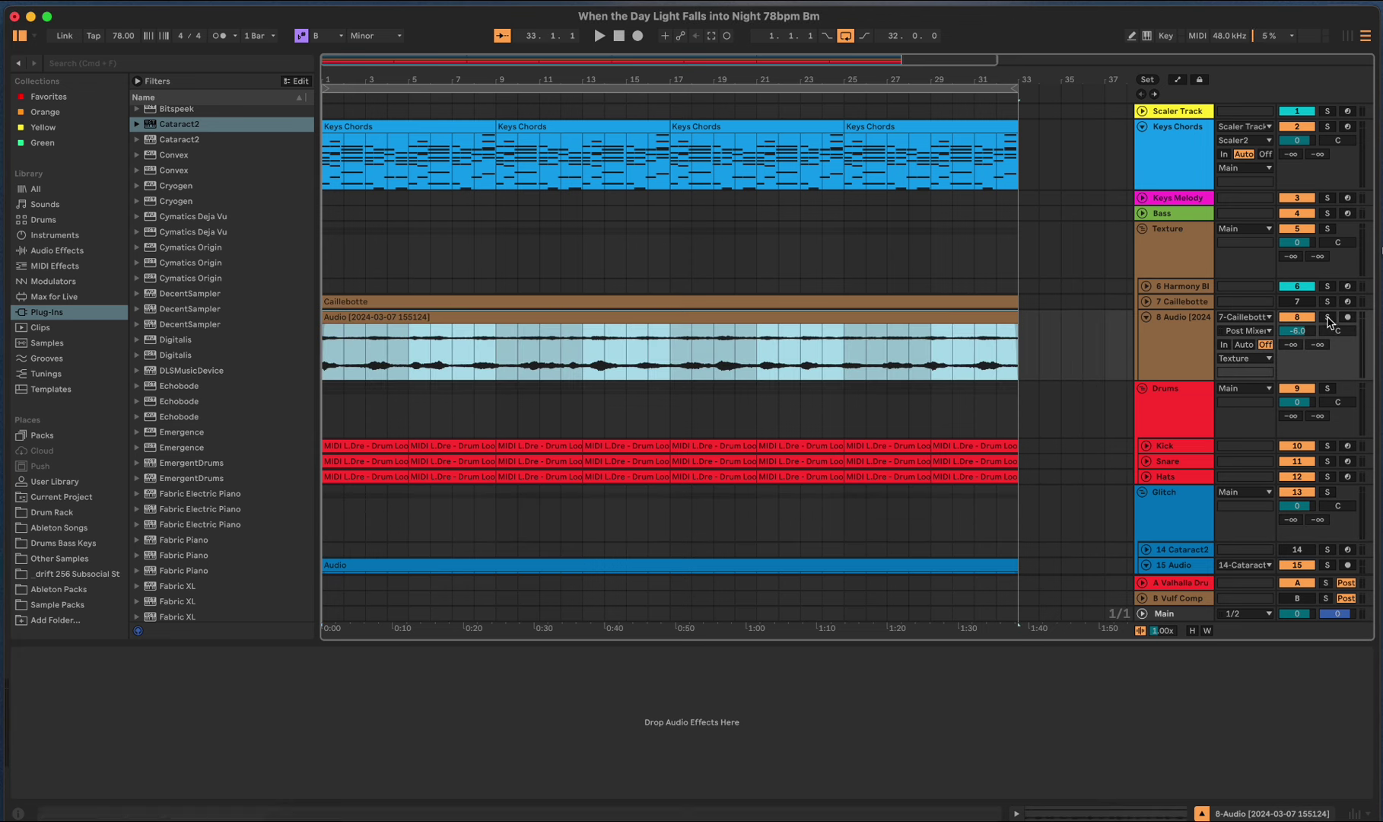
click(1328, 317)
key(space)
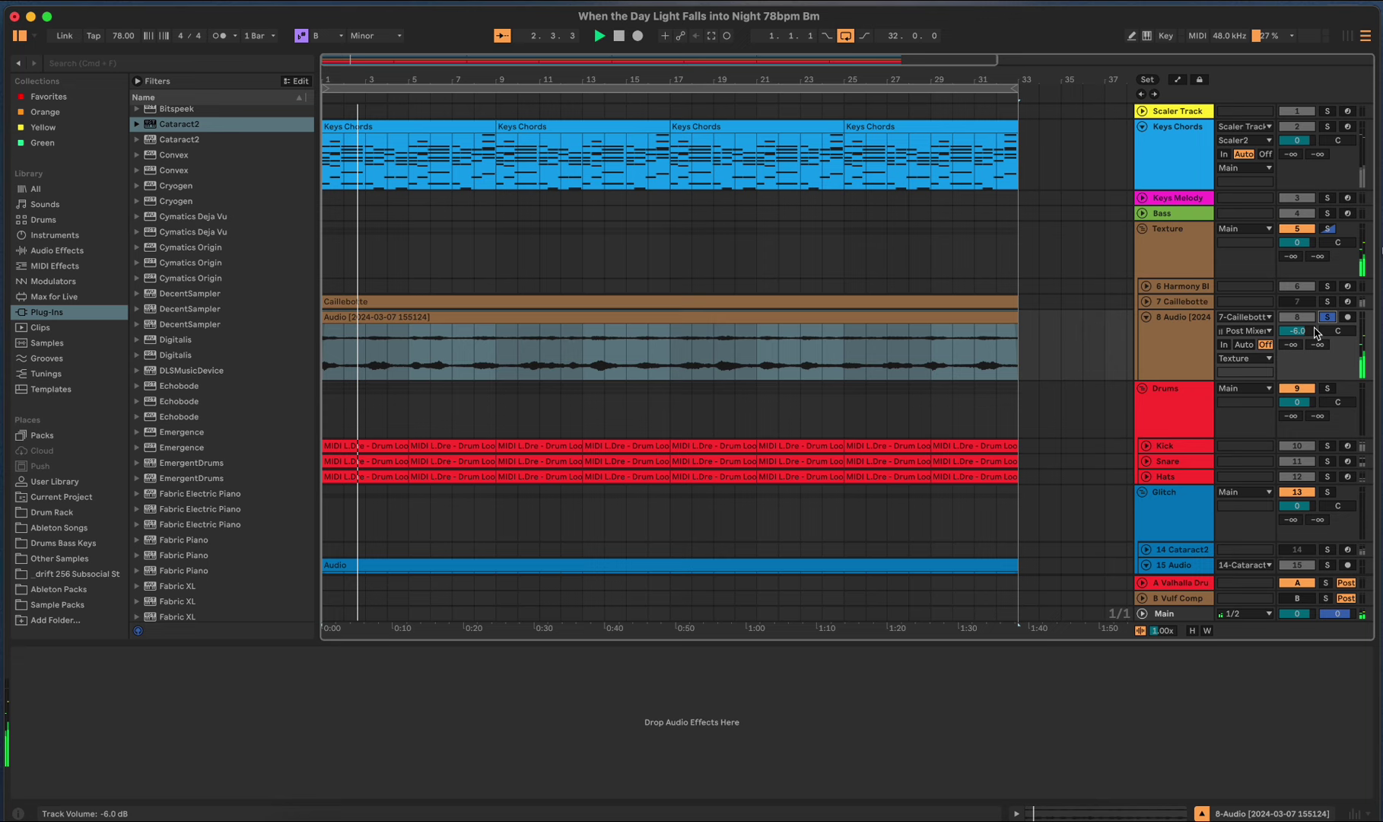
click(1329, 317)
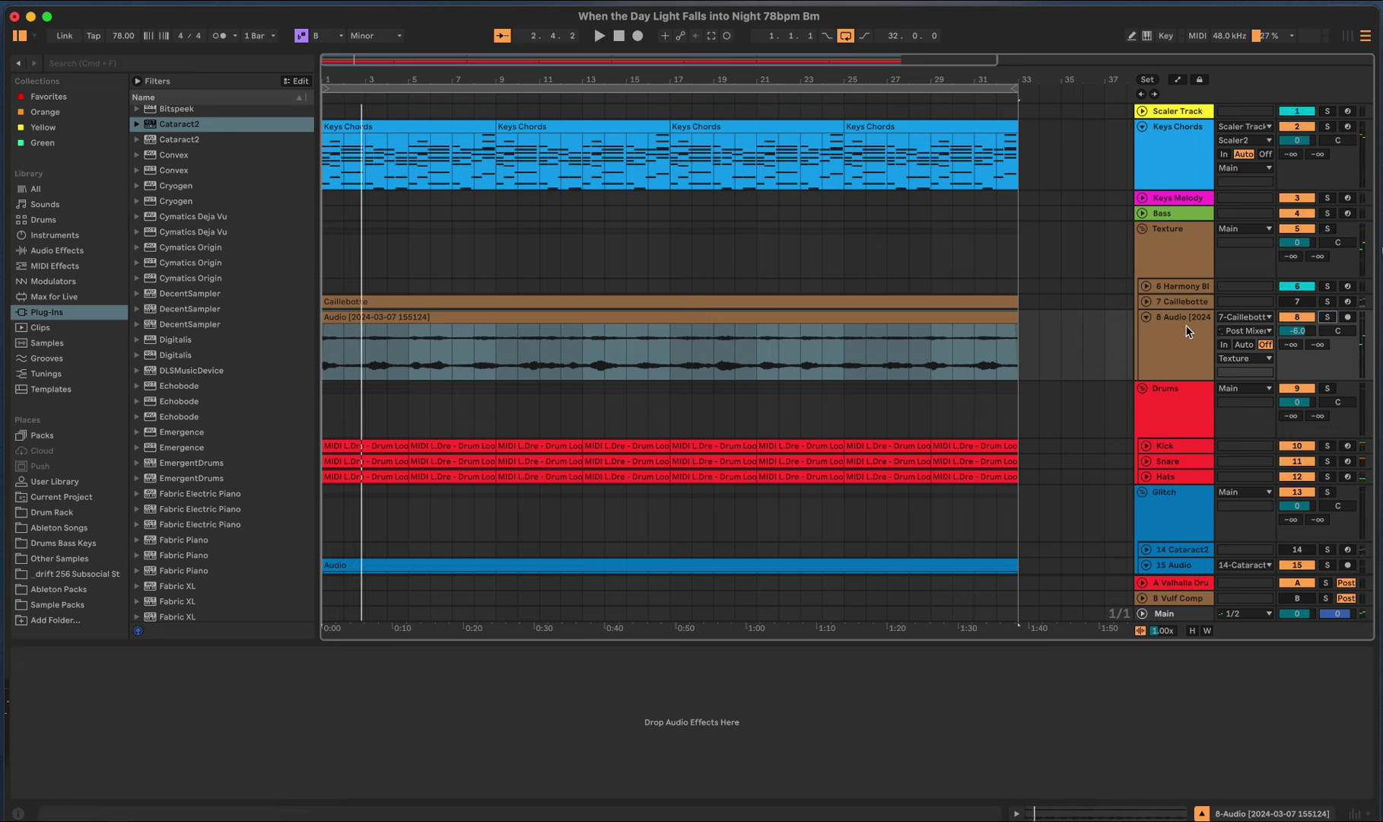
click(1081, 302)
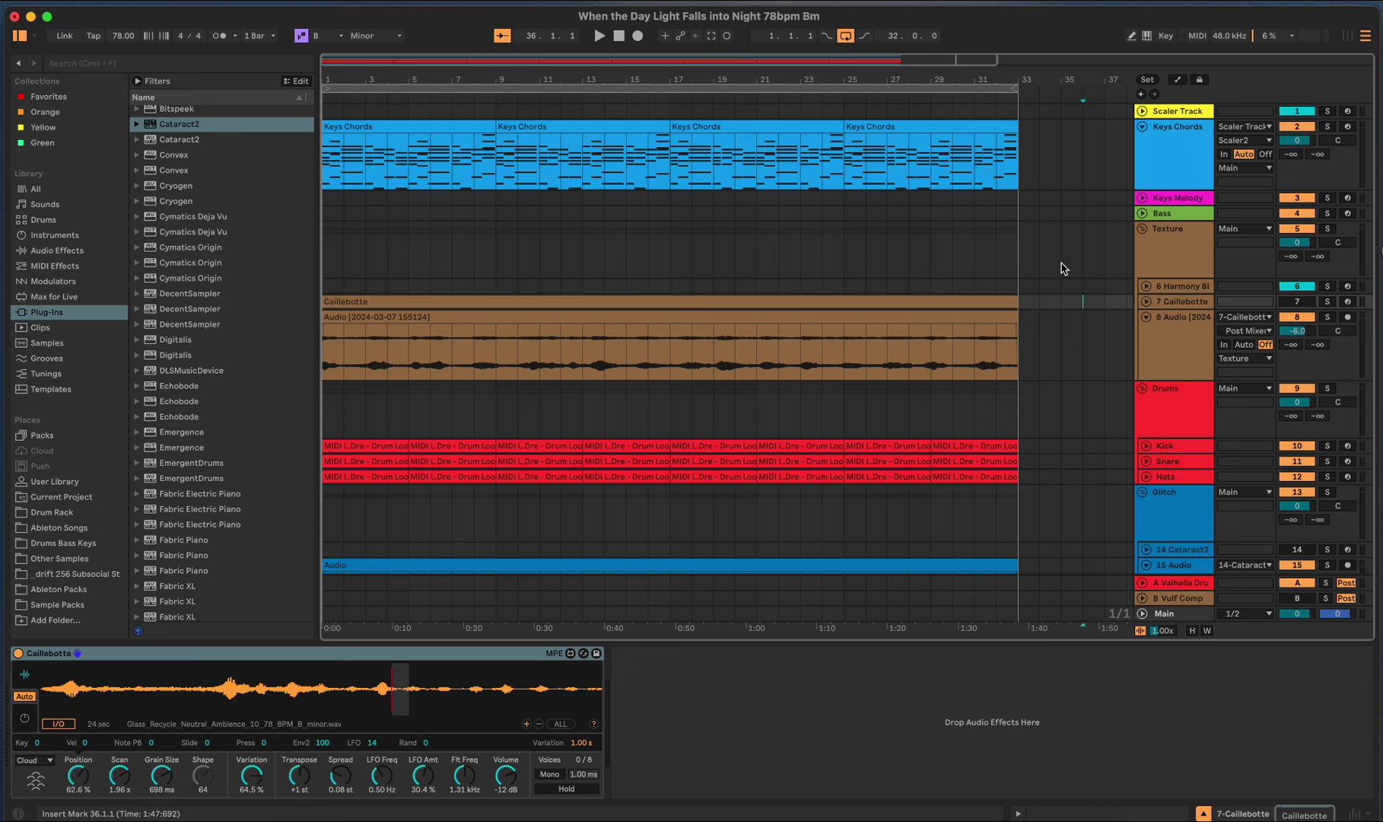
Inspect the Harmony Bloom, Caillebotte and audio tracks in the Texture group.
click(1163, 288)
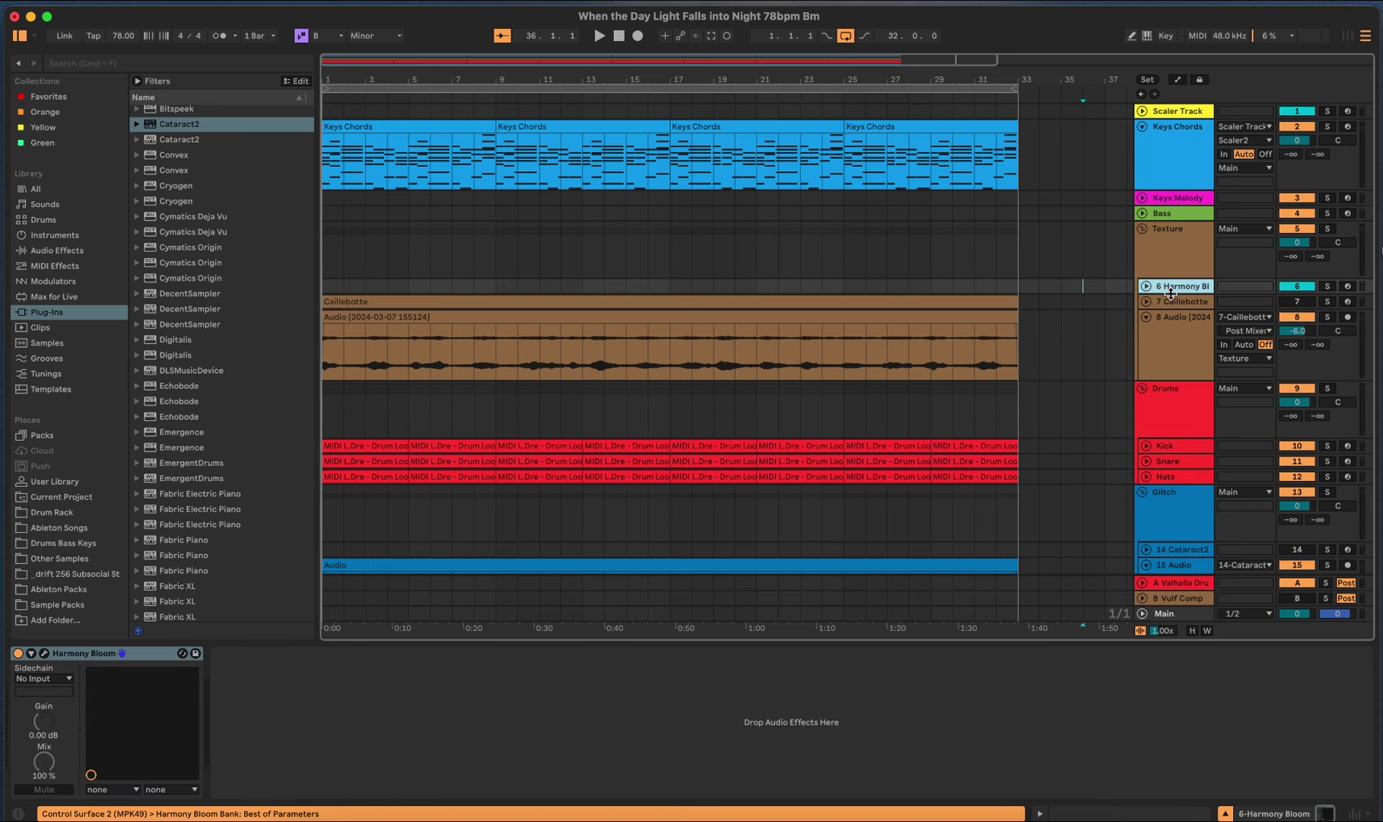
click(1179, 304)
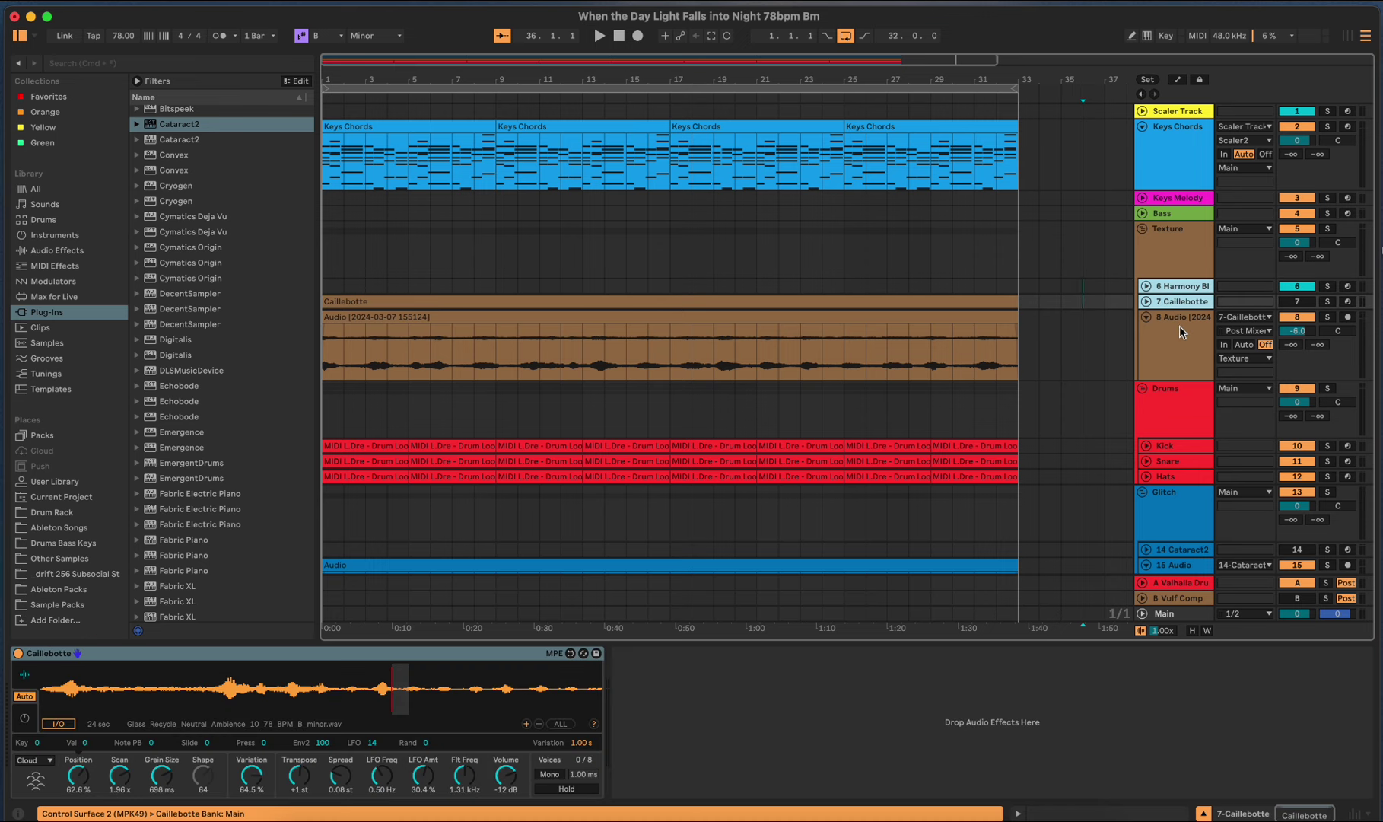
click(1179, 326)
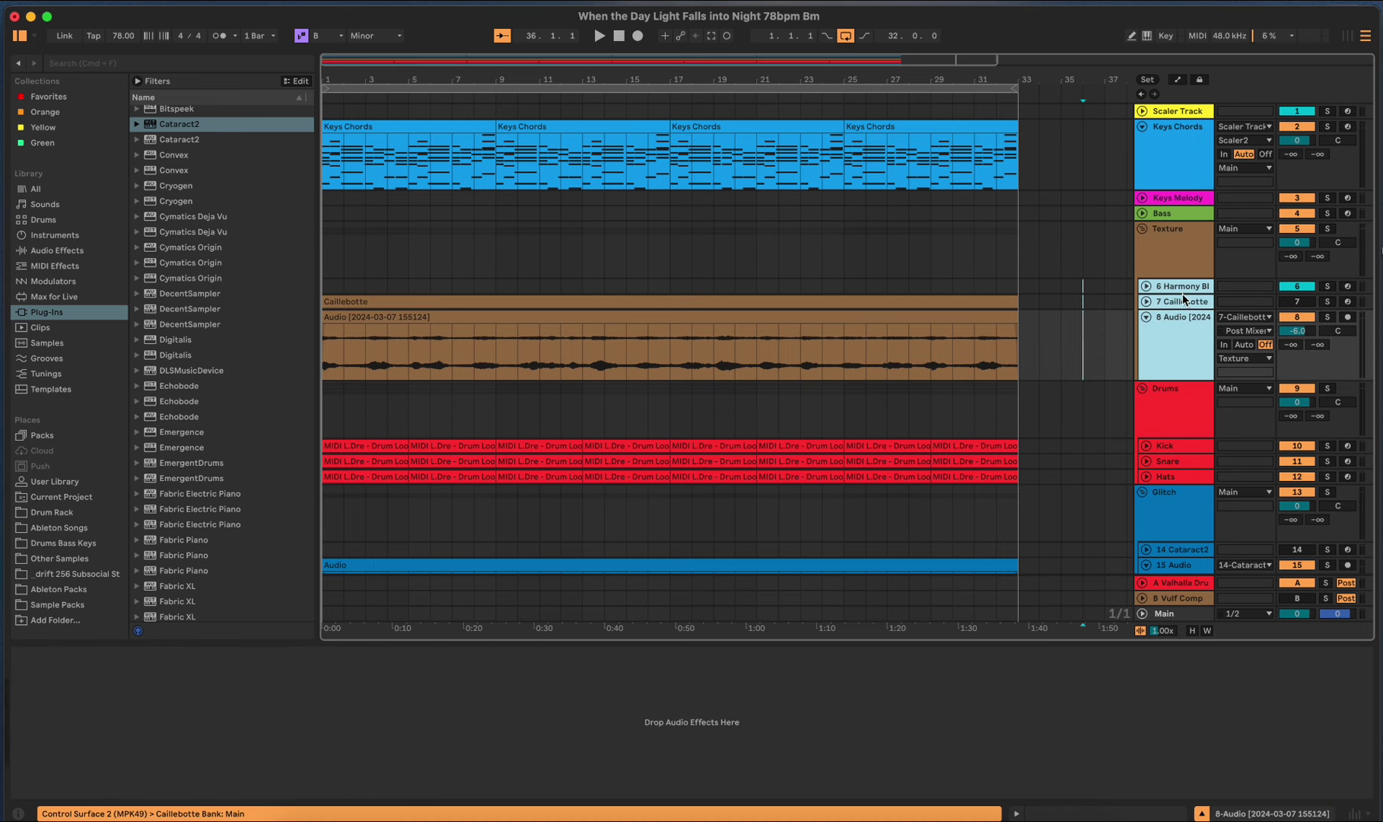
Collapse the Texture group, then fold and unfold the Glitch group.
click(1144, 241)
click(1143, 229)
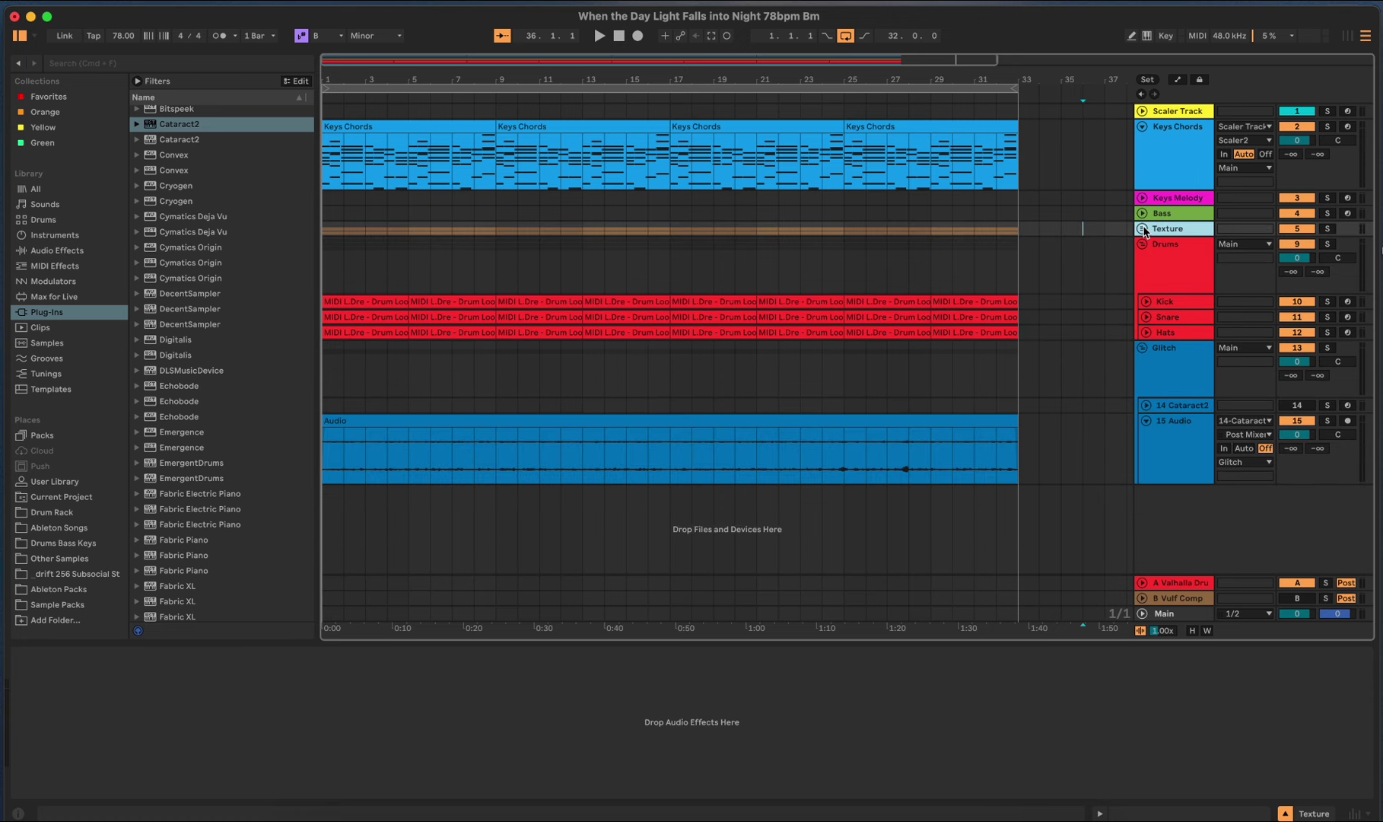
click(1145, 230)
click(1145, 231)
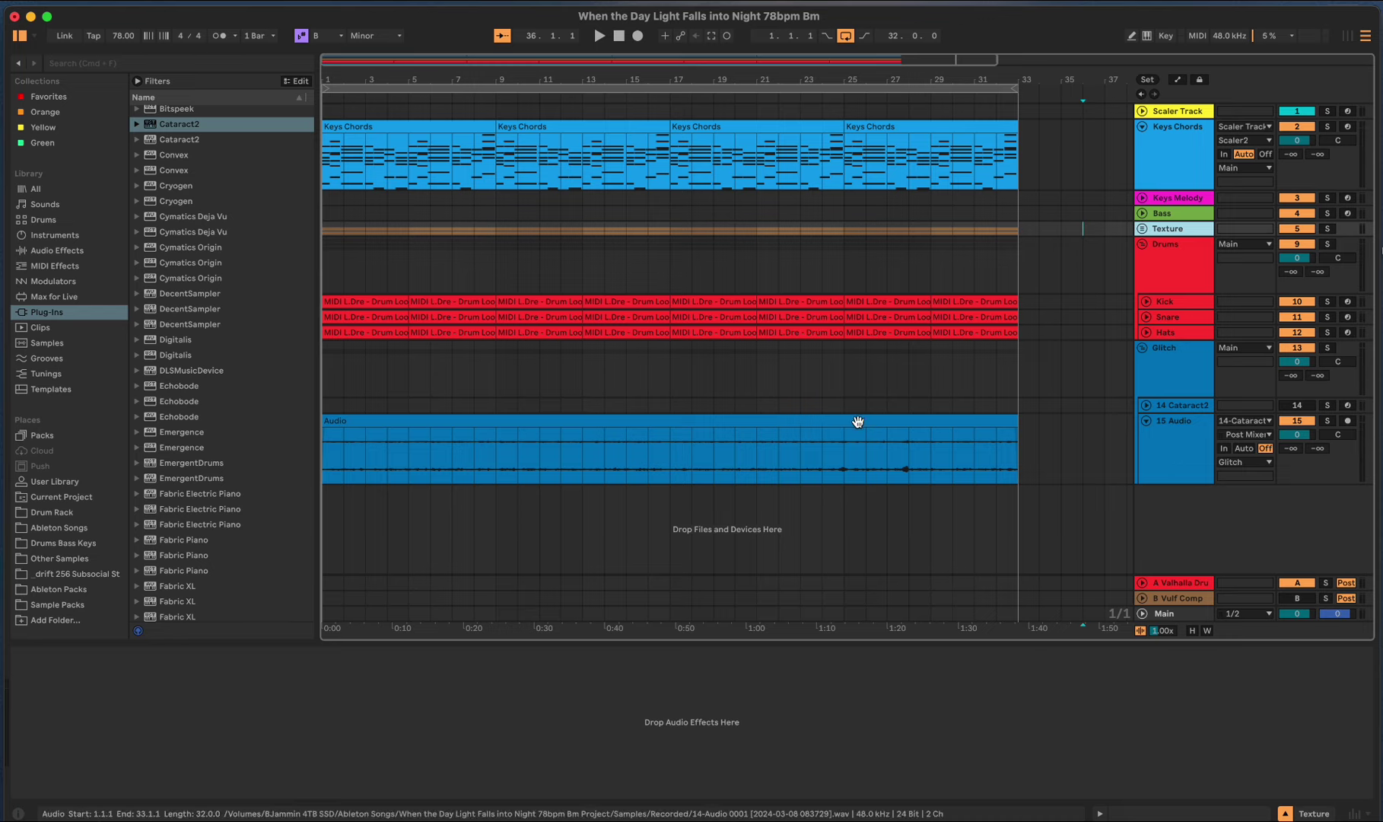
click(1143, 348)
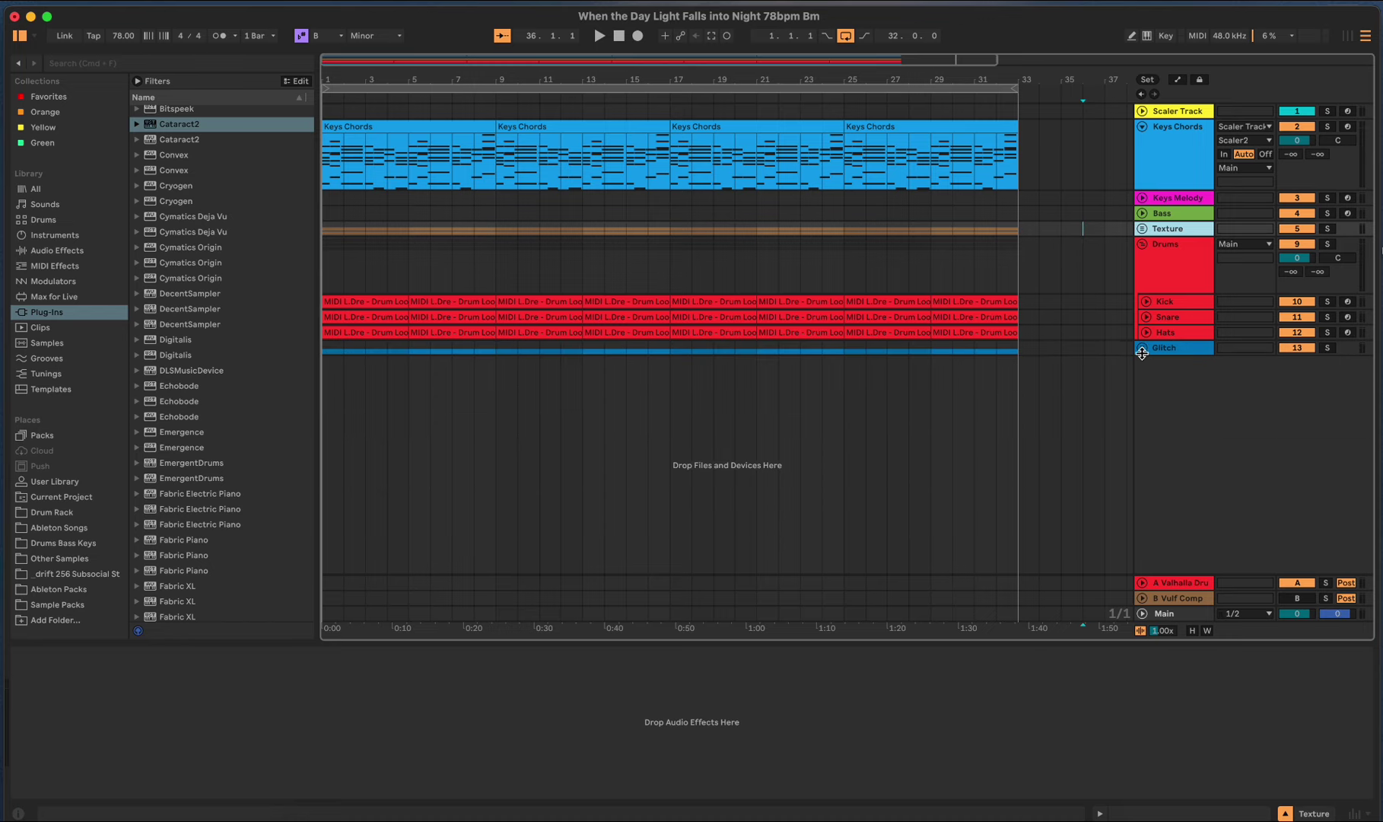
click(1142, 348)
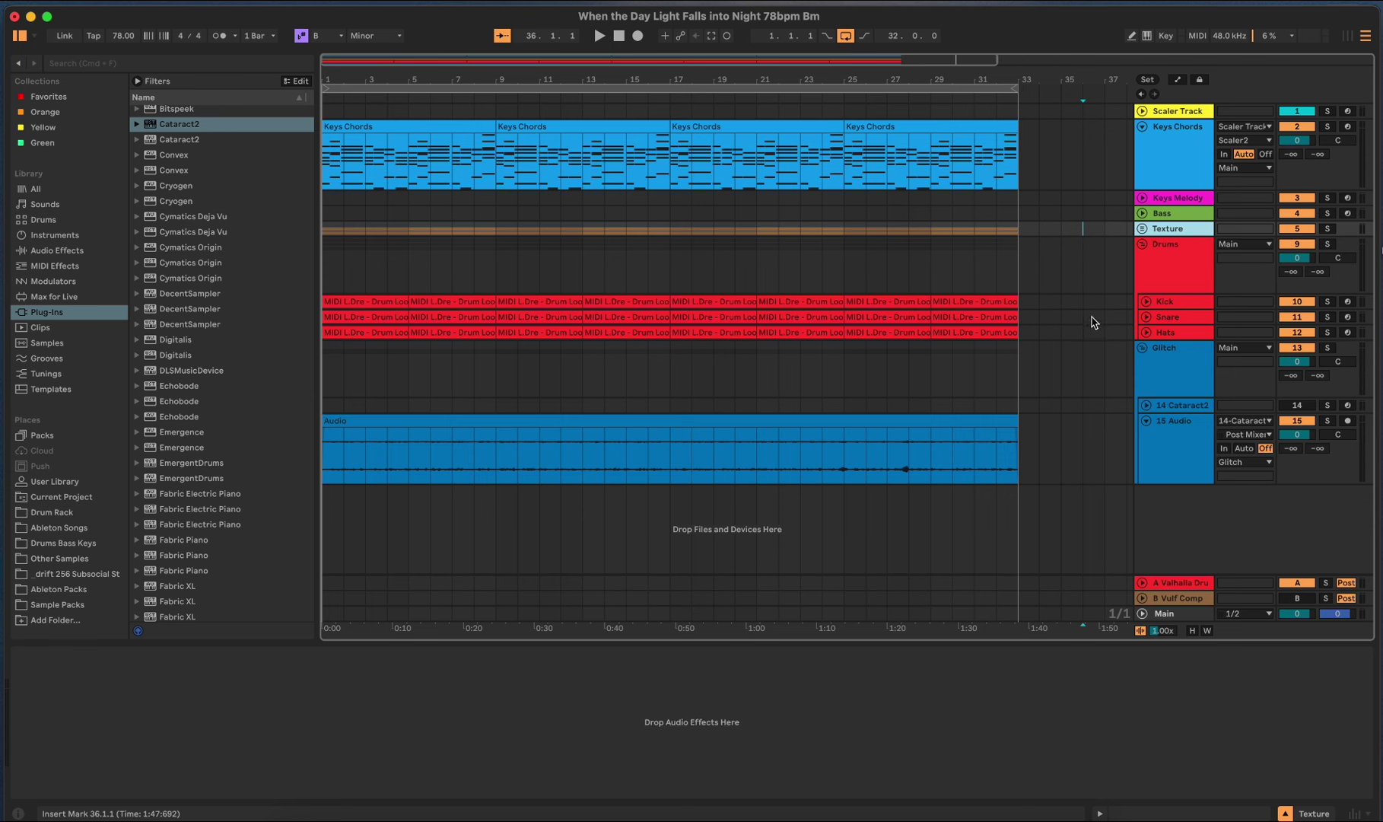
Duplicate the Hats track and clear the clips from the copy.
click(1179, 334)
right_click(1189, 337)
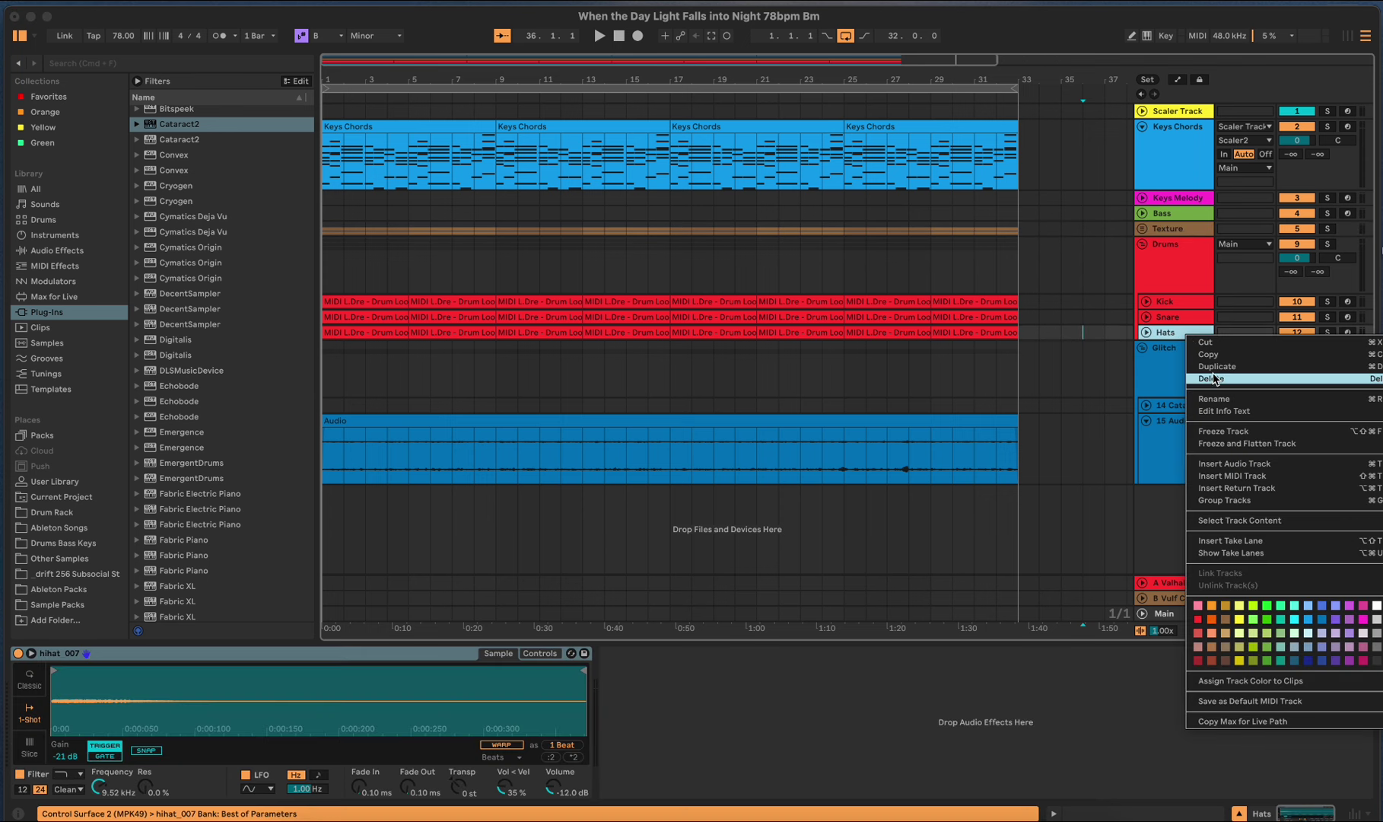
click(1216, 367)
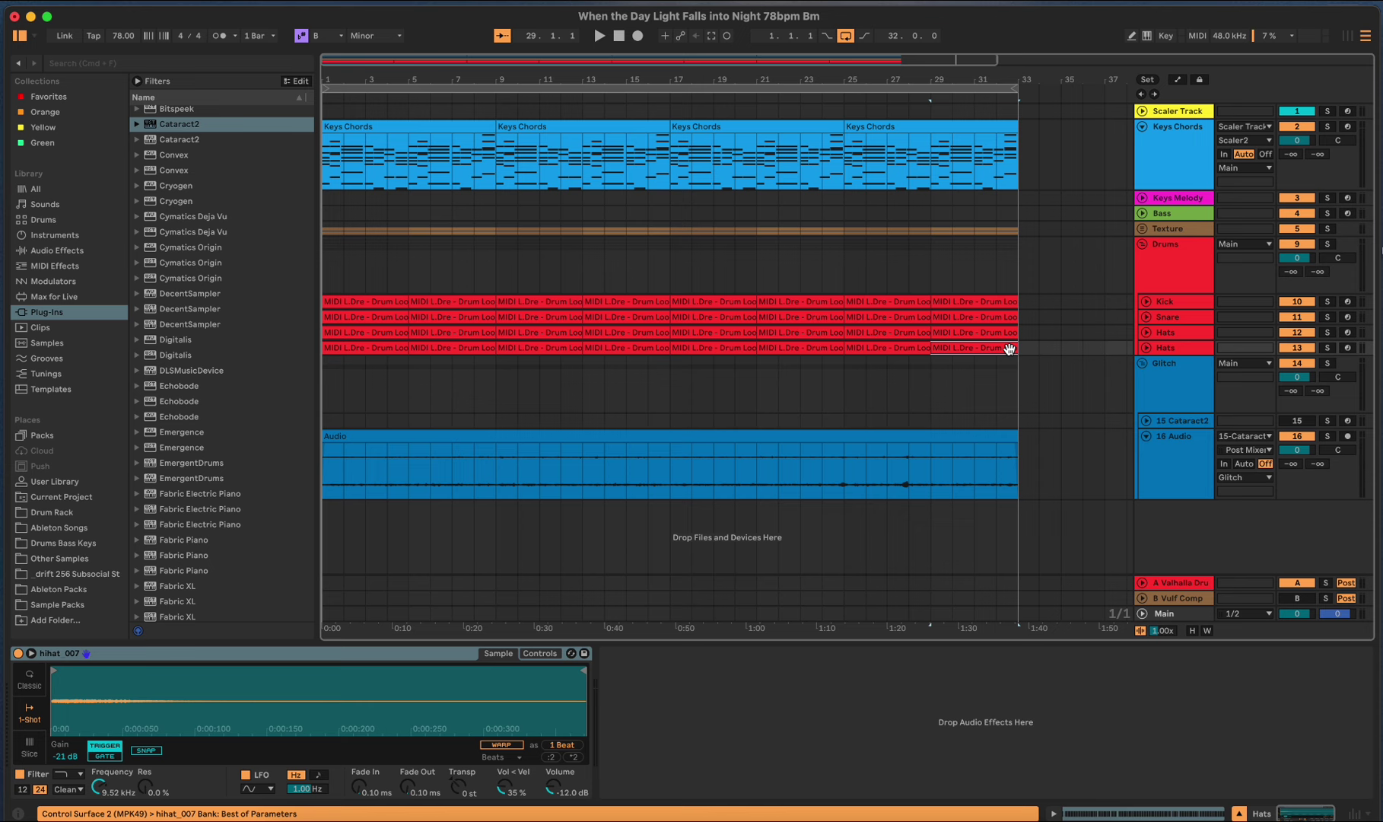
click(462, 350)
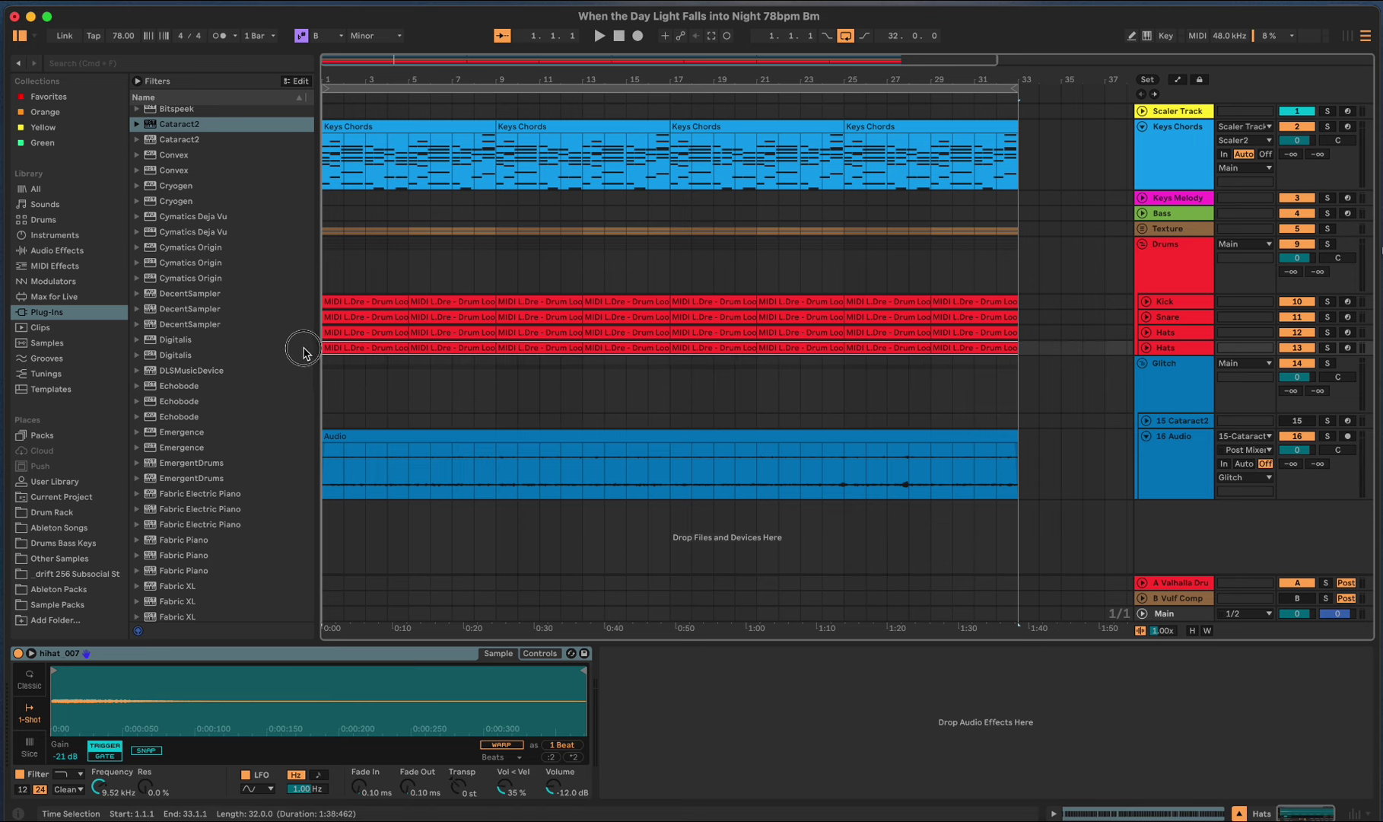
key(Delete)
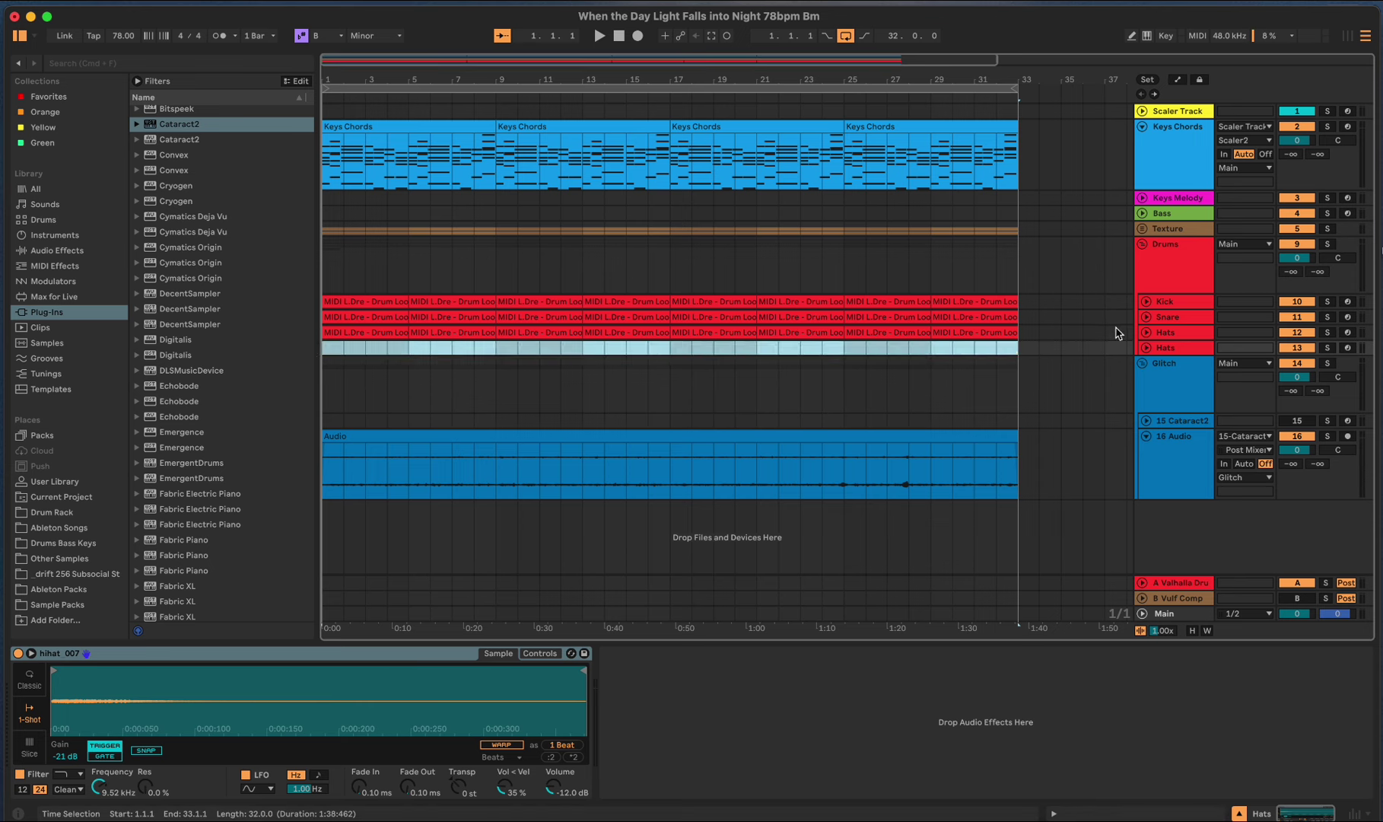
Rename the duplicated track to 'Open Hat', then delete it.
right_click(1164, 349)
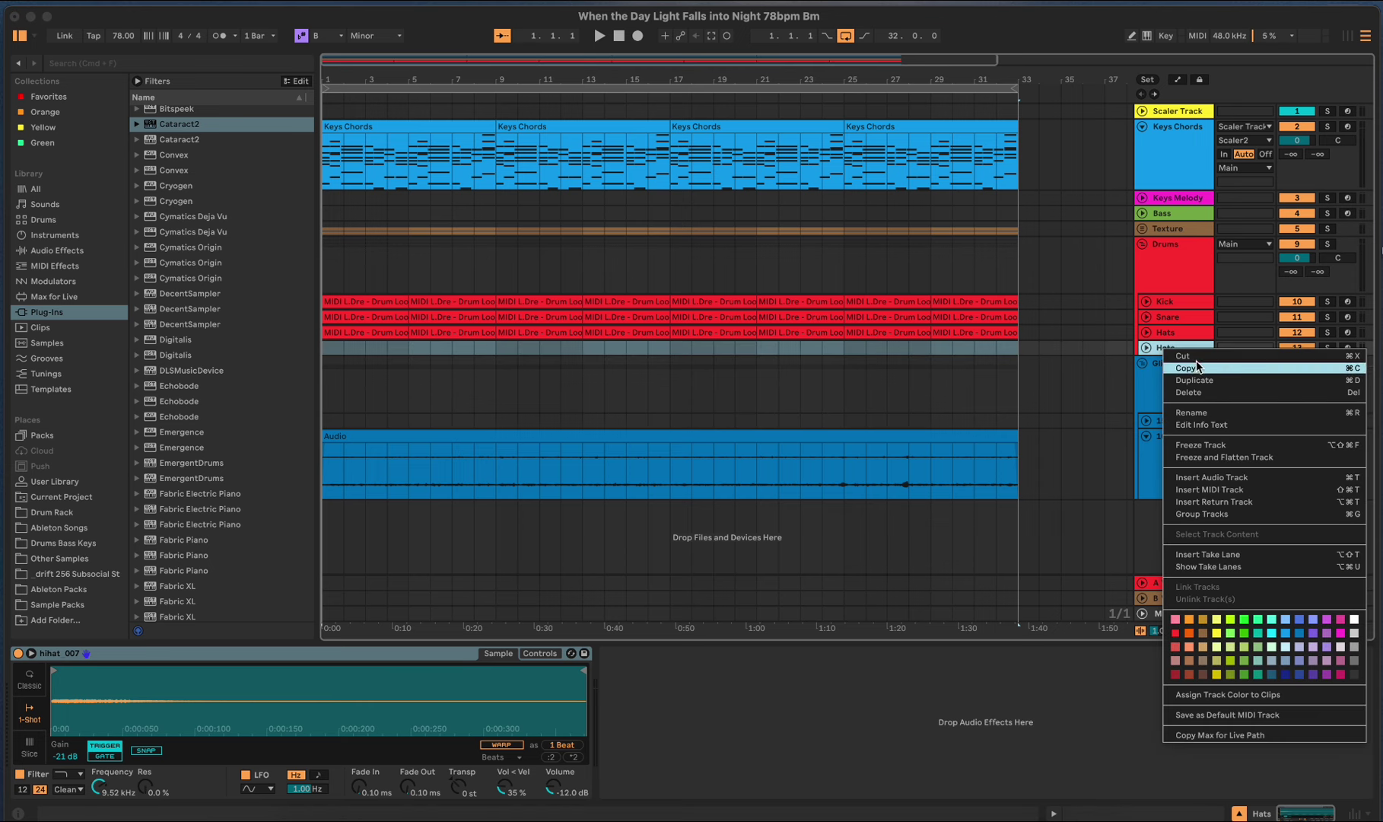
click(1198, 412)
text(Op)
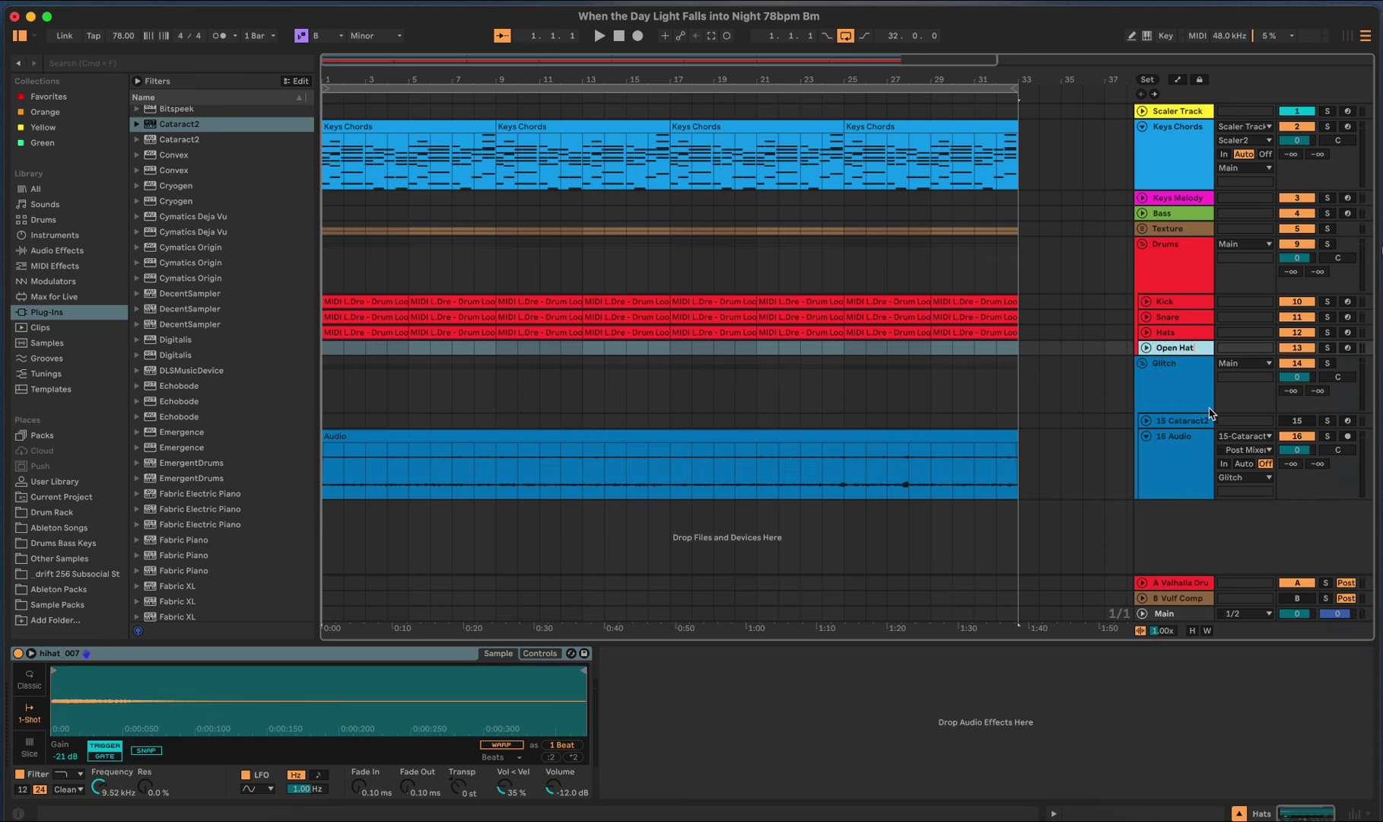
text(en Hat)
click(1085, 349)
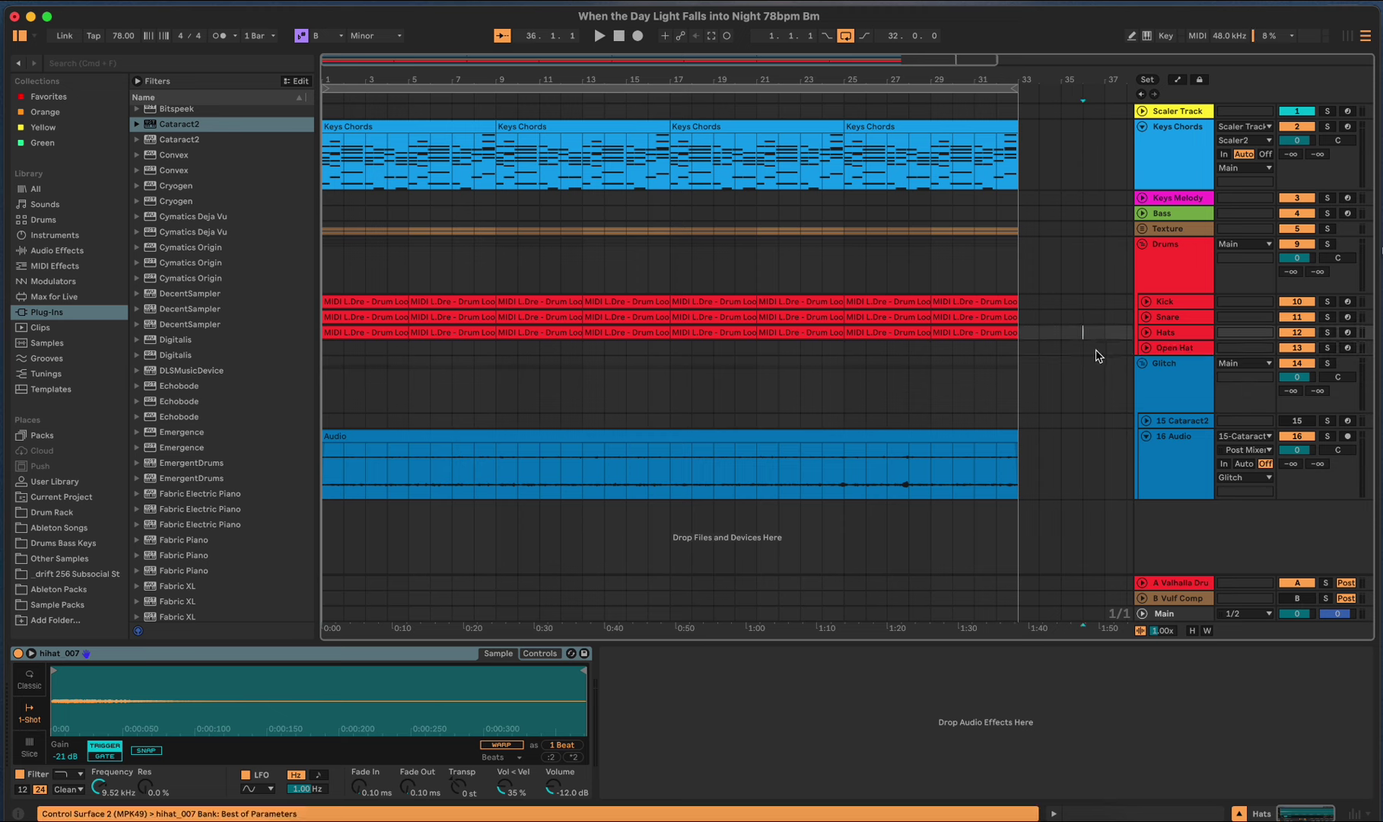
click(1160, 350)
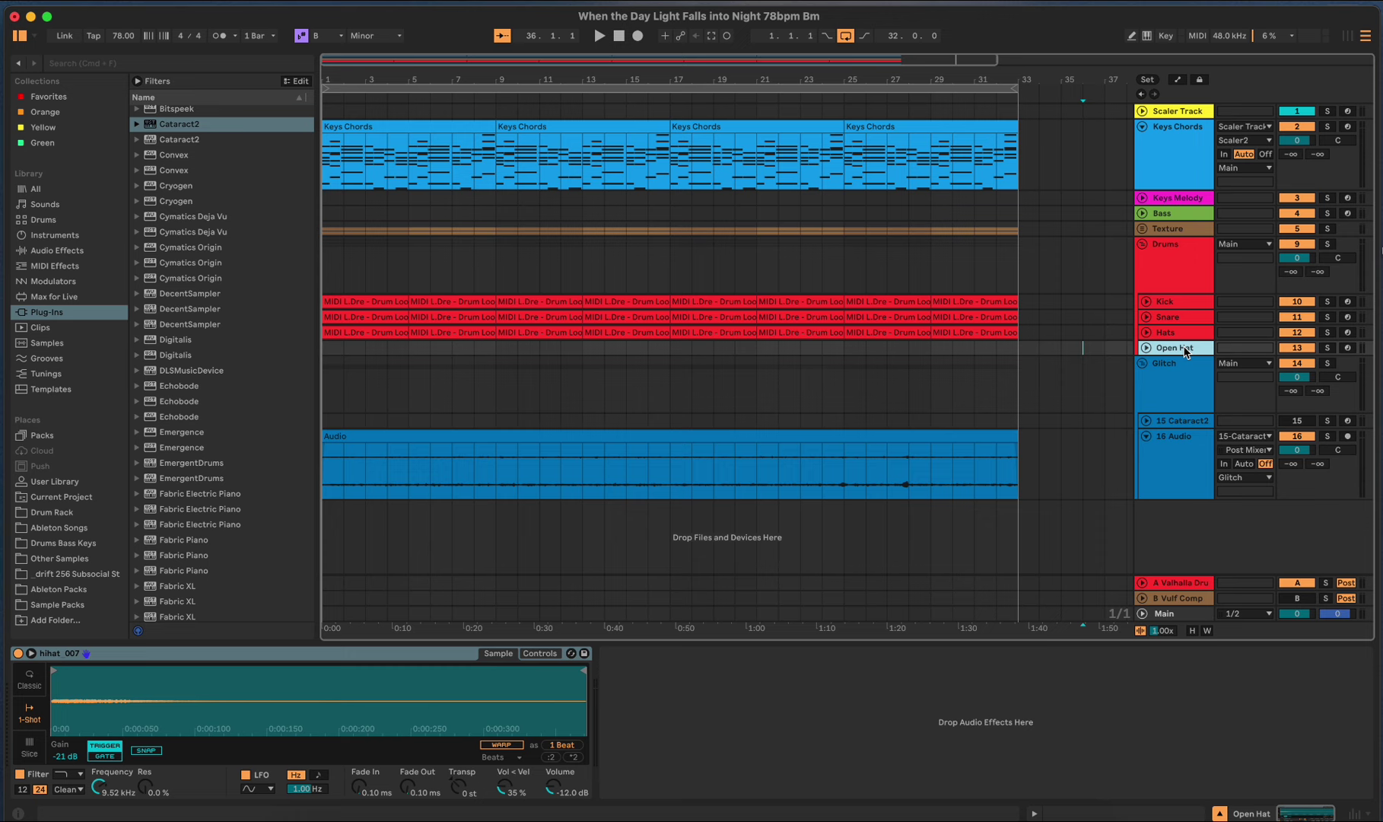
key(Delete)
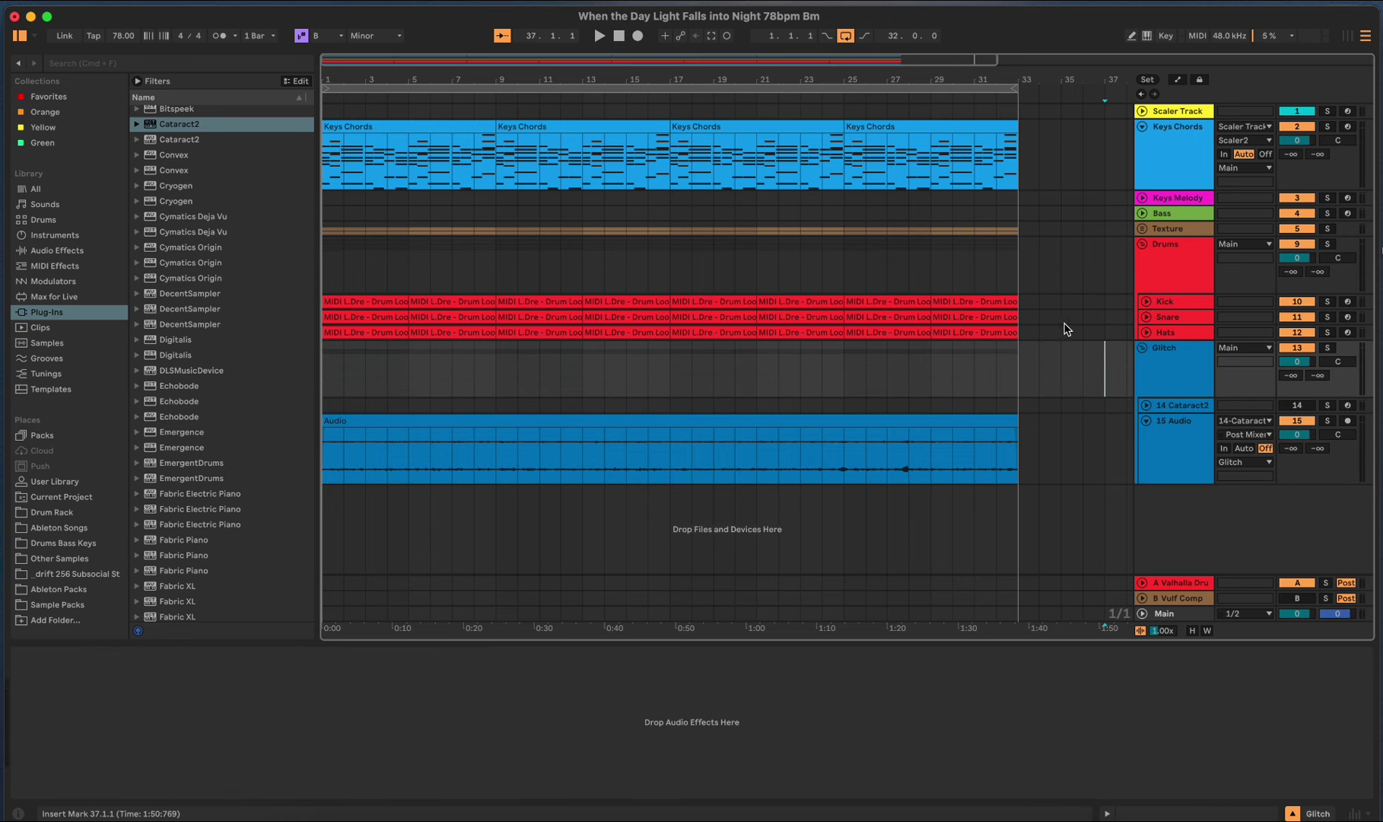
Dismiss the Drums group menu and show Keys Chords' Kontakt 7 and Kaelin Ellis KFX chain.
right_click(1185, 266)
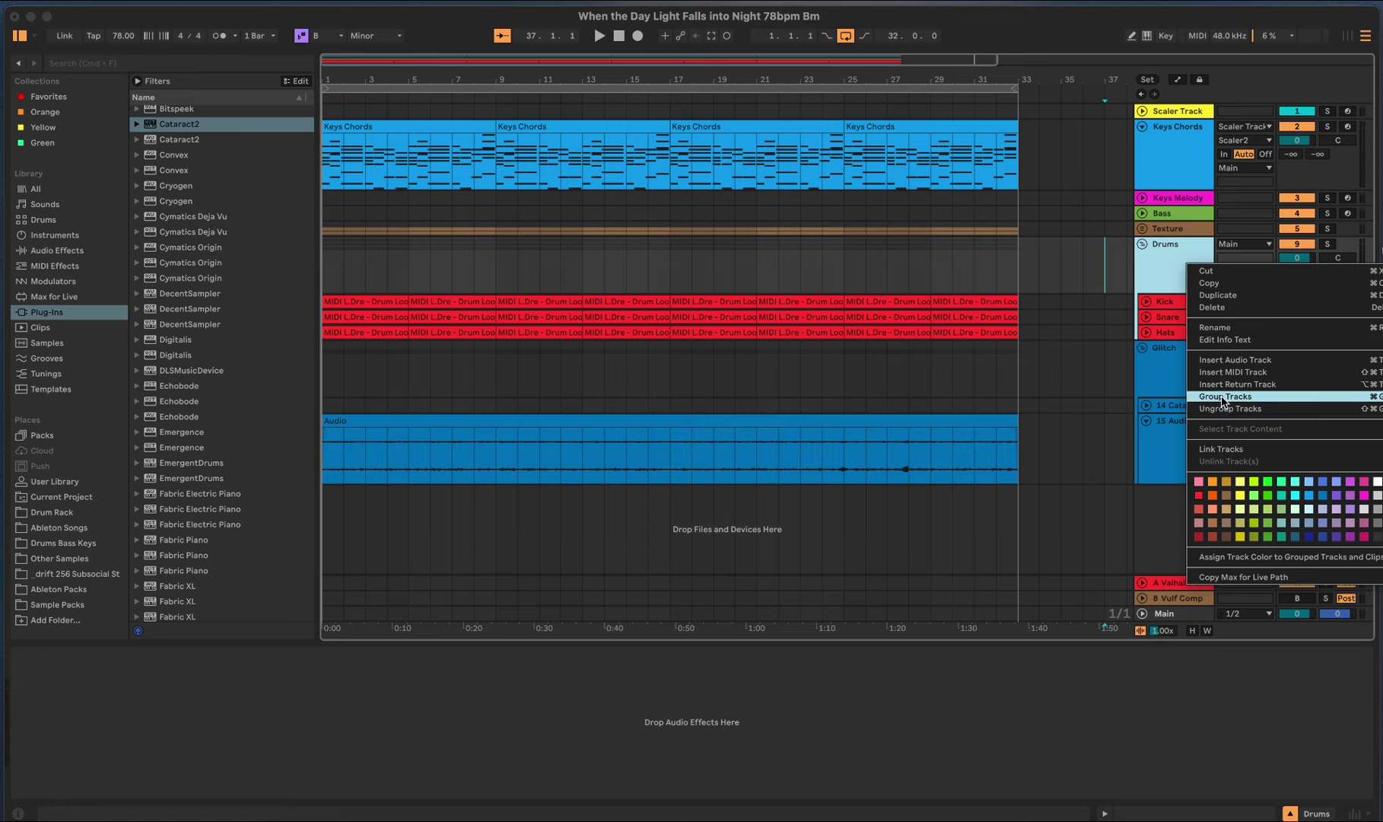
click(1168, 158)
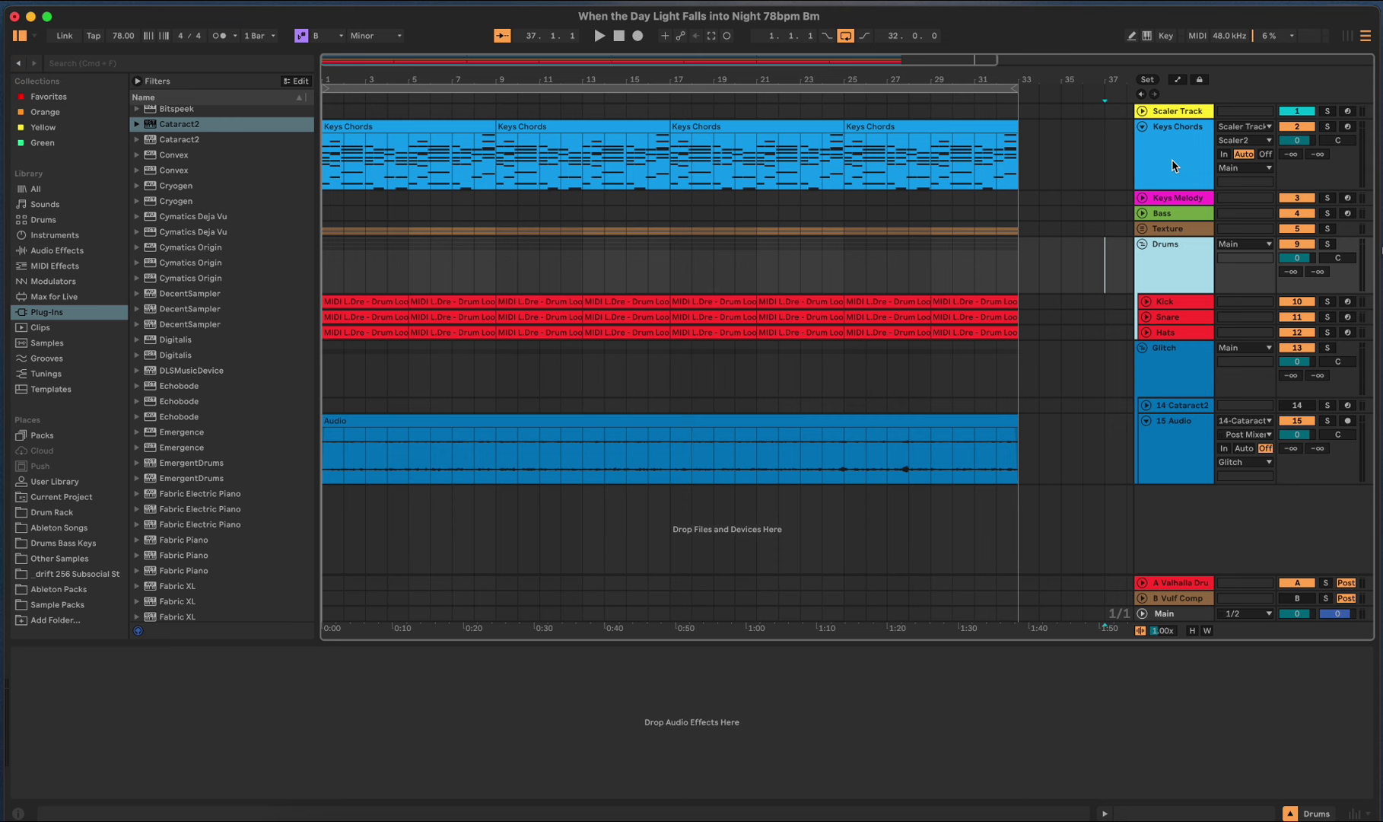
click(1172, 163)
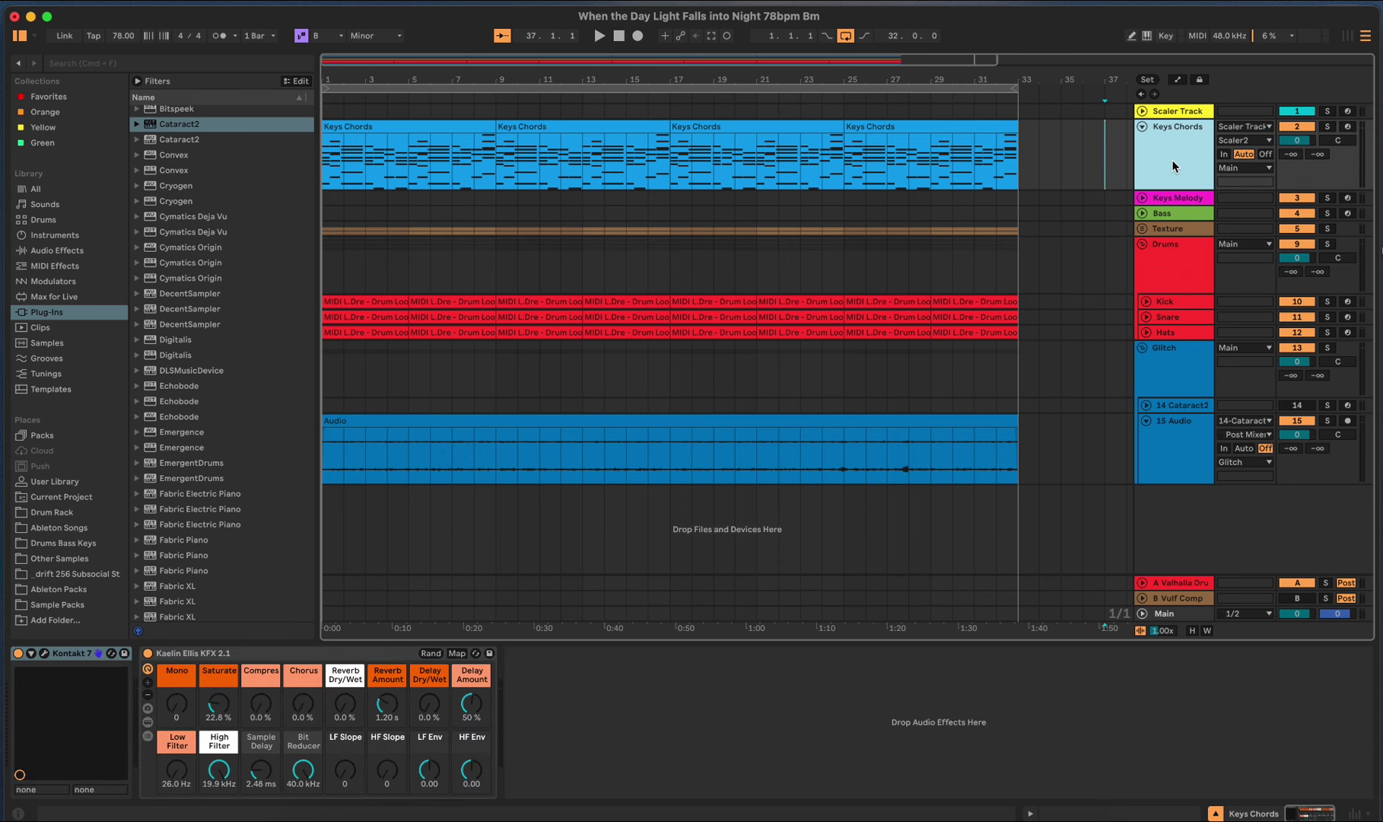
Select Keys Chords and Keys Melody together and group them into a Keys group track.
click(1179, 200)
right_click(1179, 200)
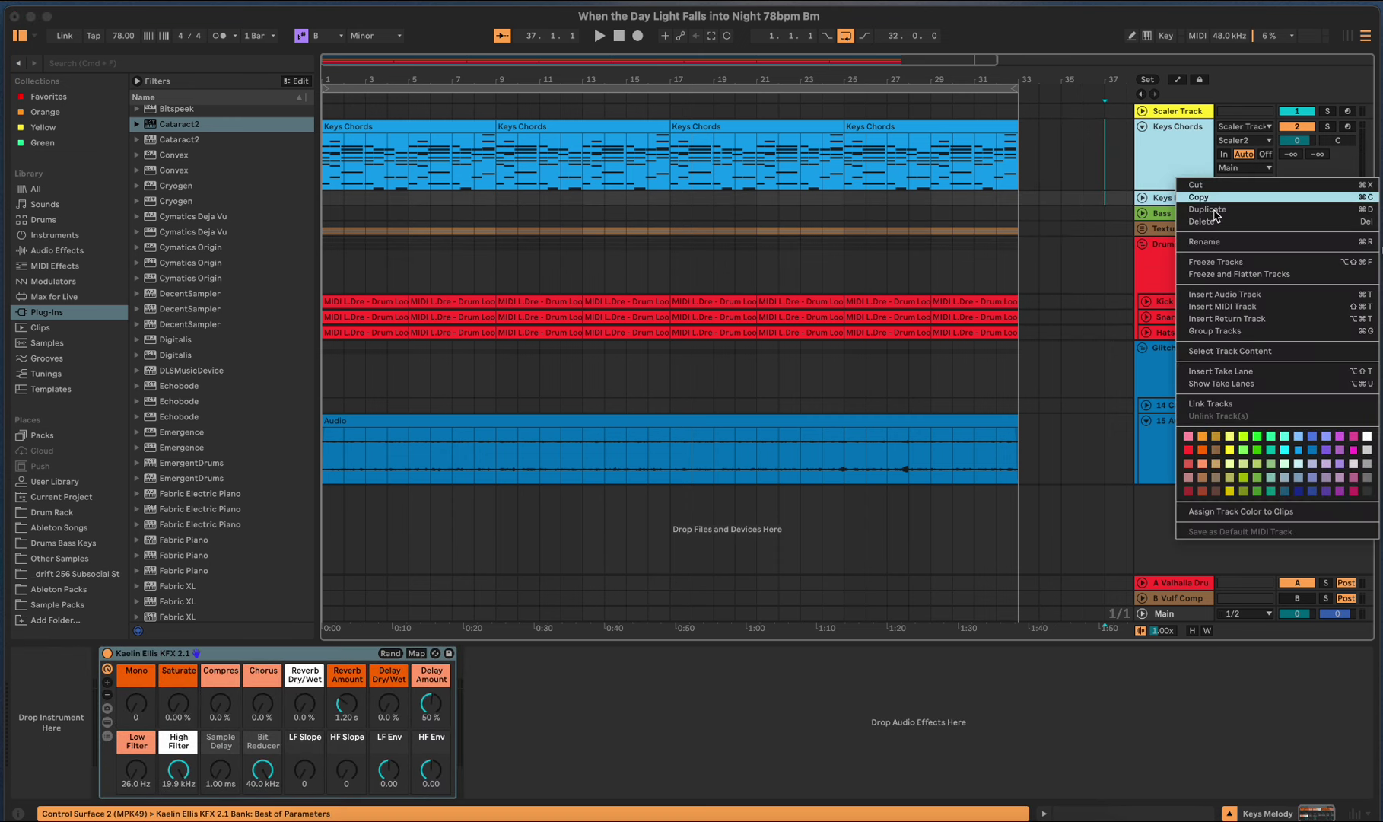
click(1215, 330)
right_click(1176, 256)
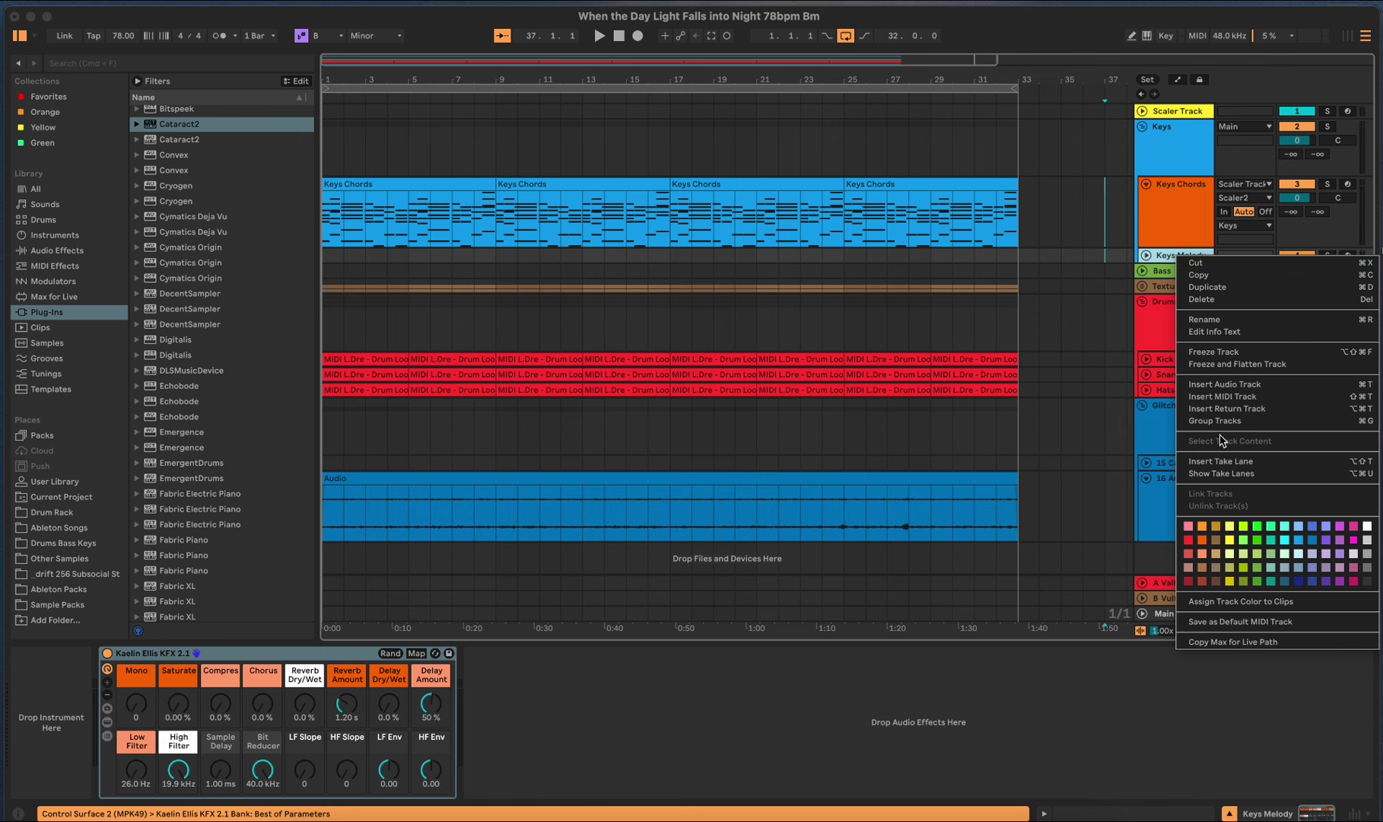
key(Escape)
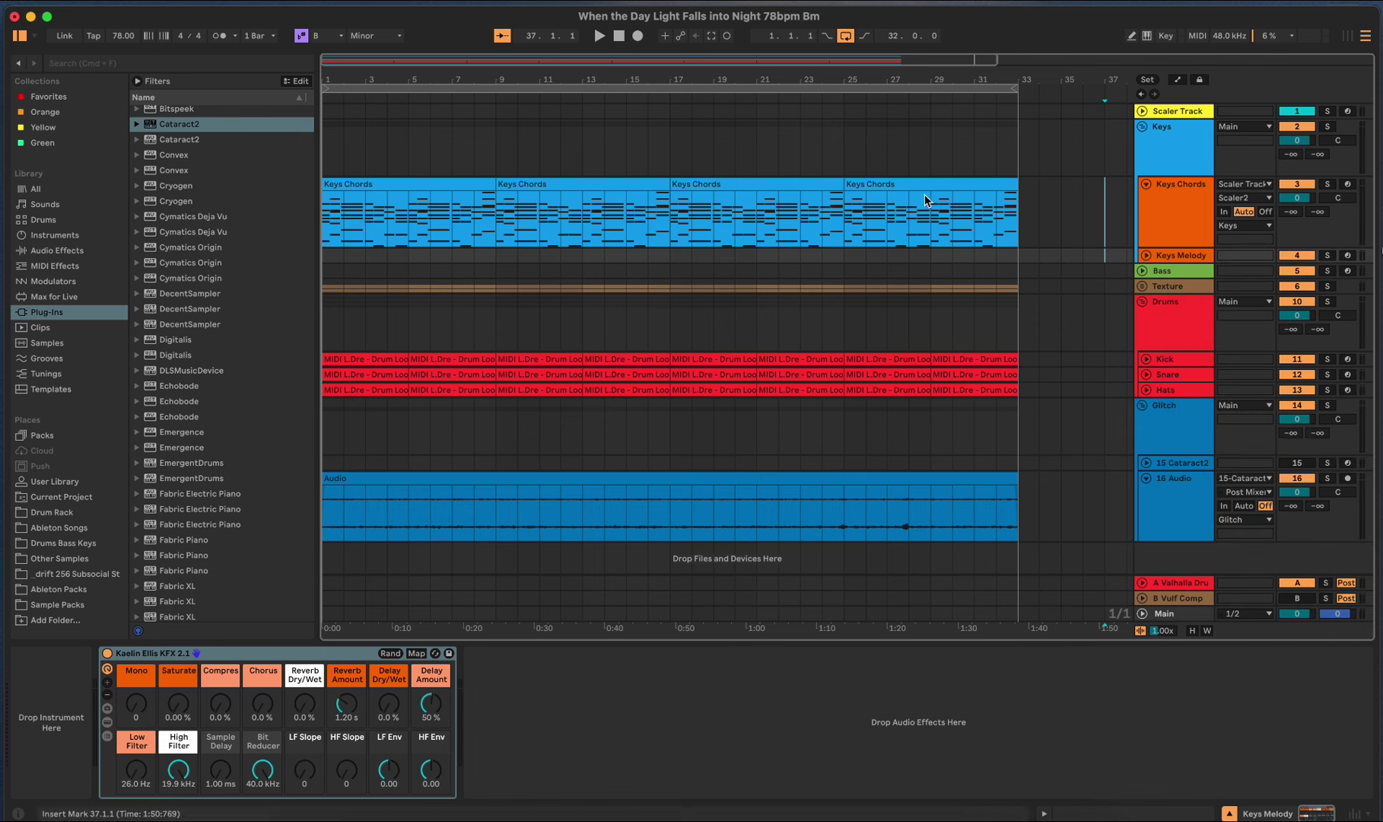
Colour the Keys Chords clips at bars 25, 17 and 9 orange.
click(924, 187)
right_click(925, 186)
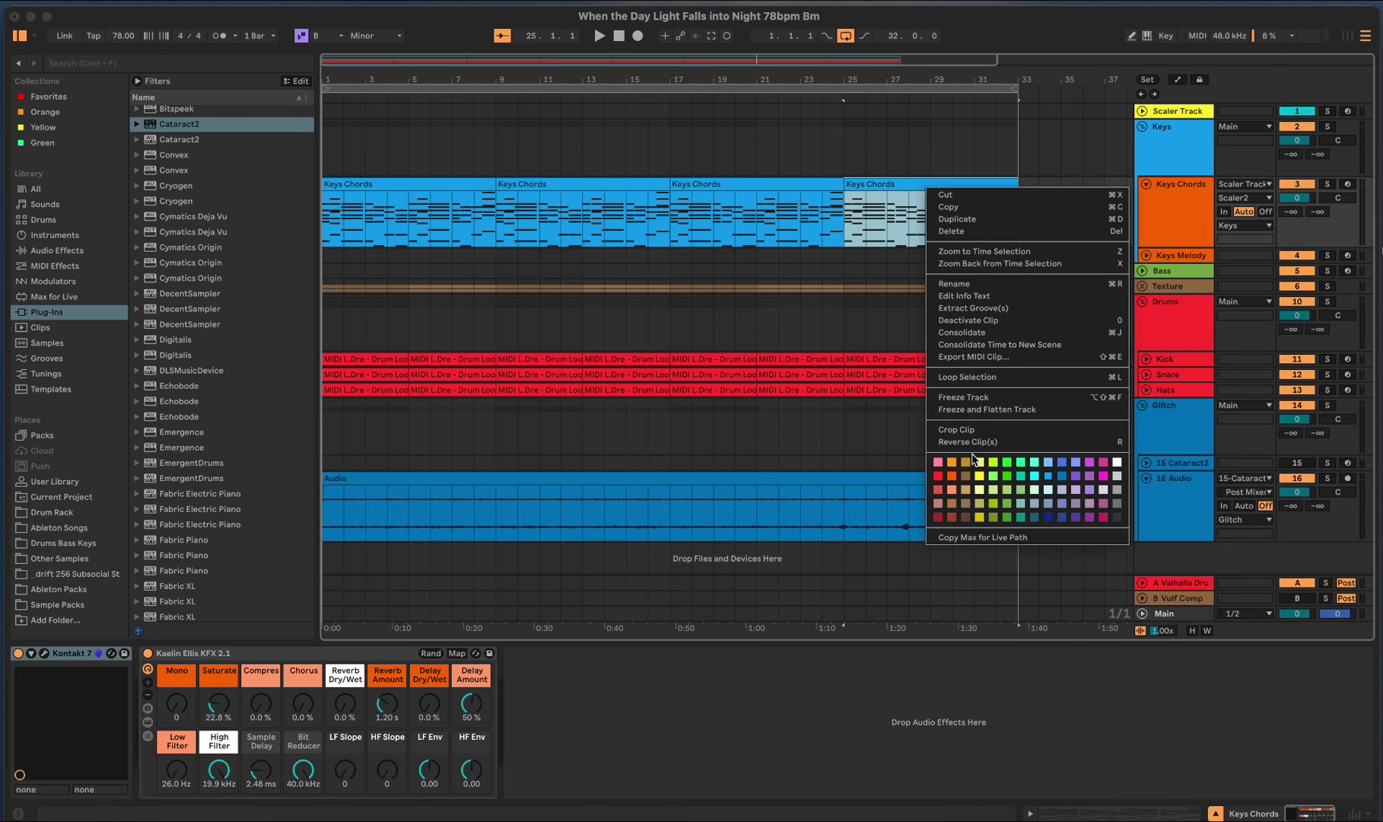
click(951, 476)
click(774, 182)
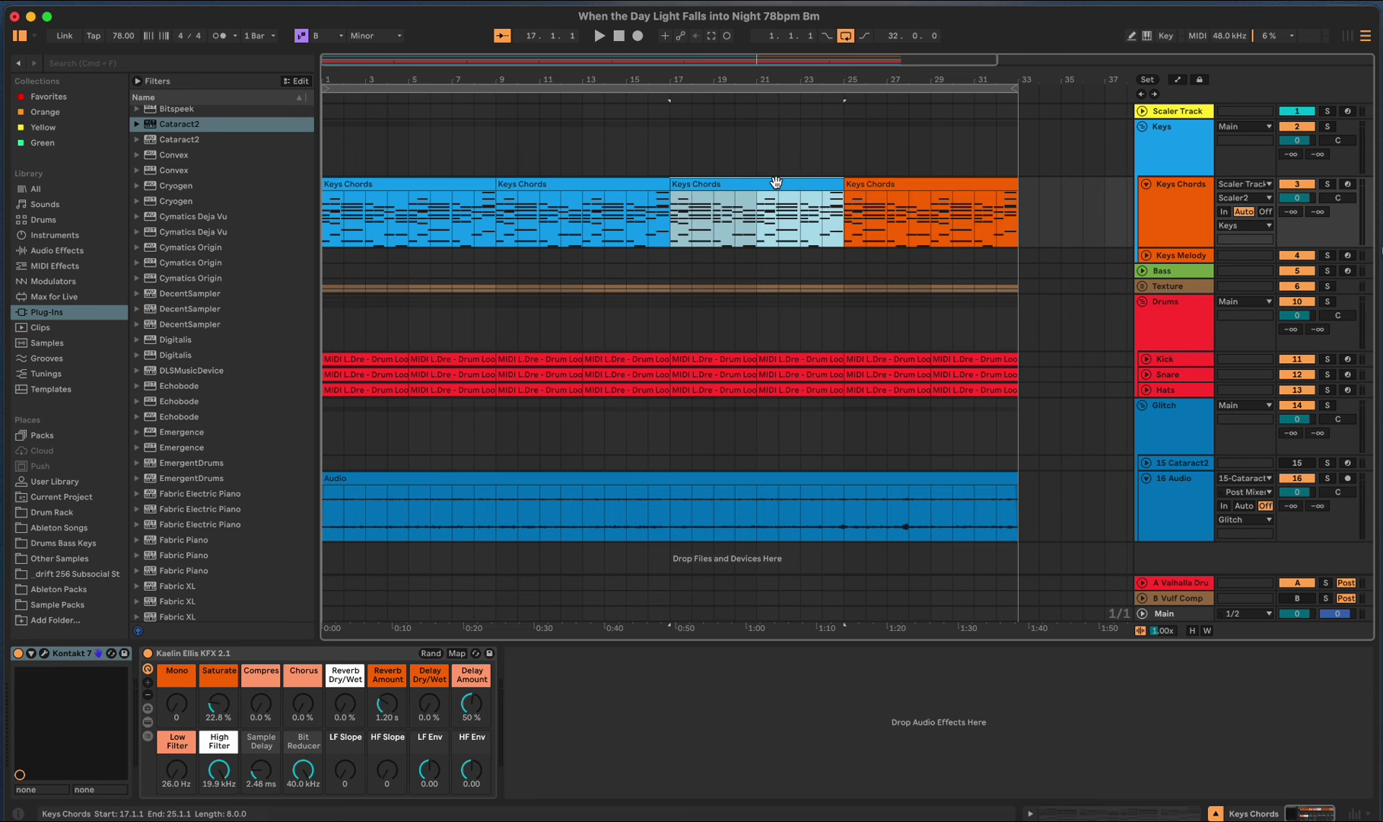
right_click(778, 185)
click(805, 472)
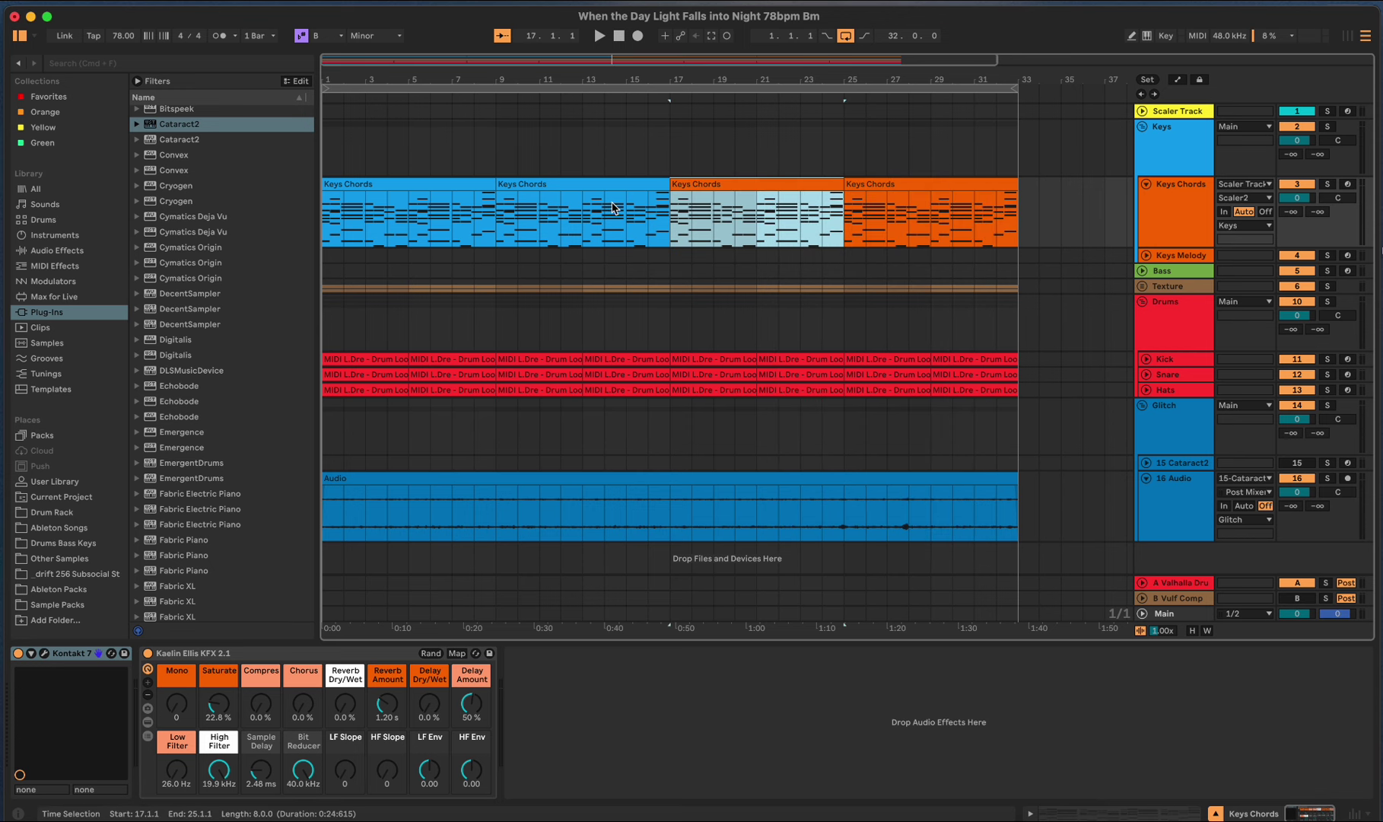
click(563, 186)
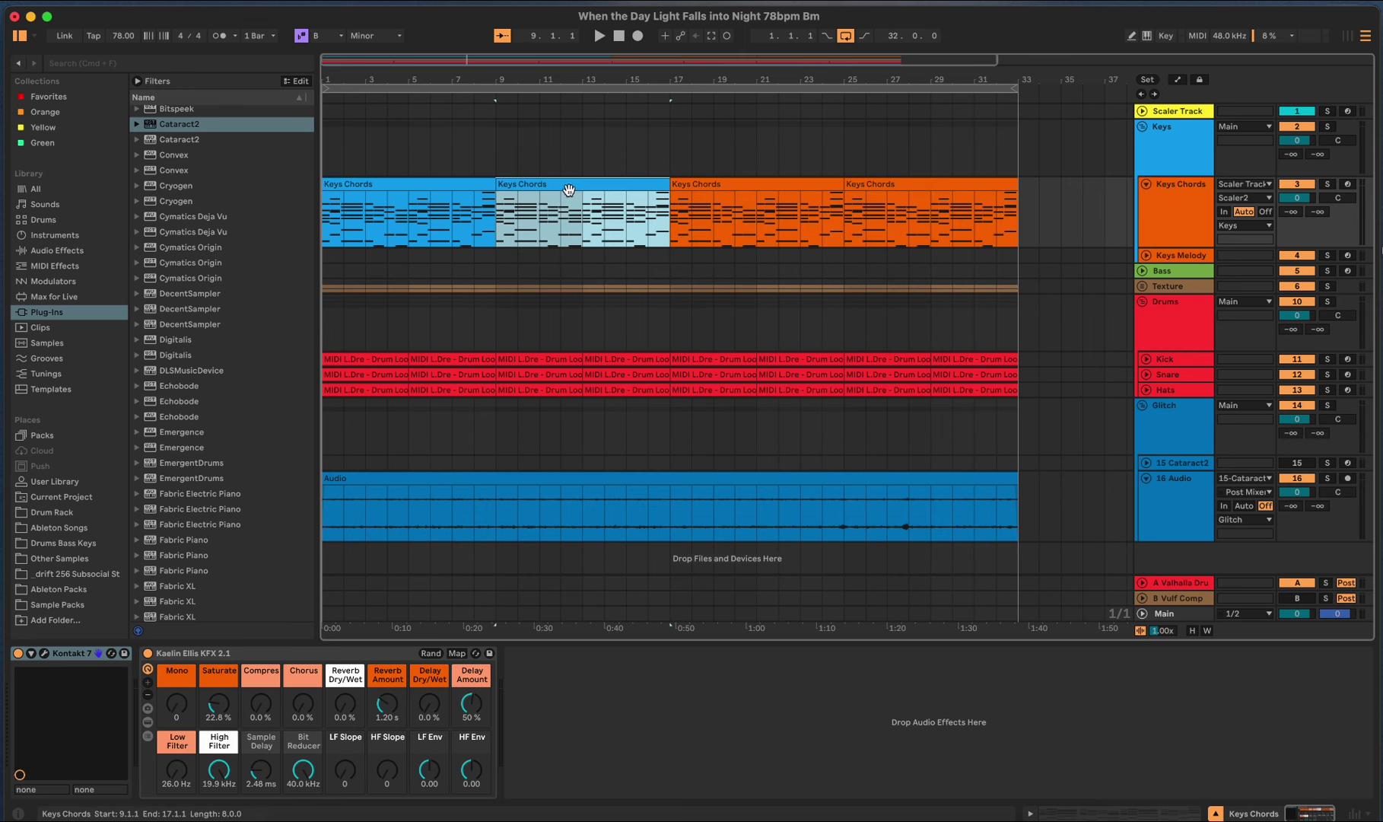
right_click(613, 194)
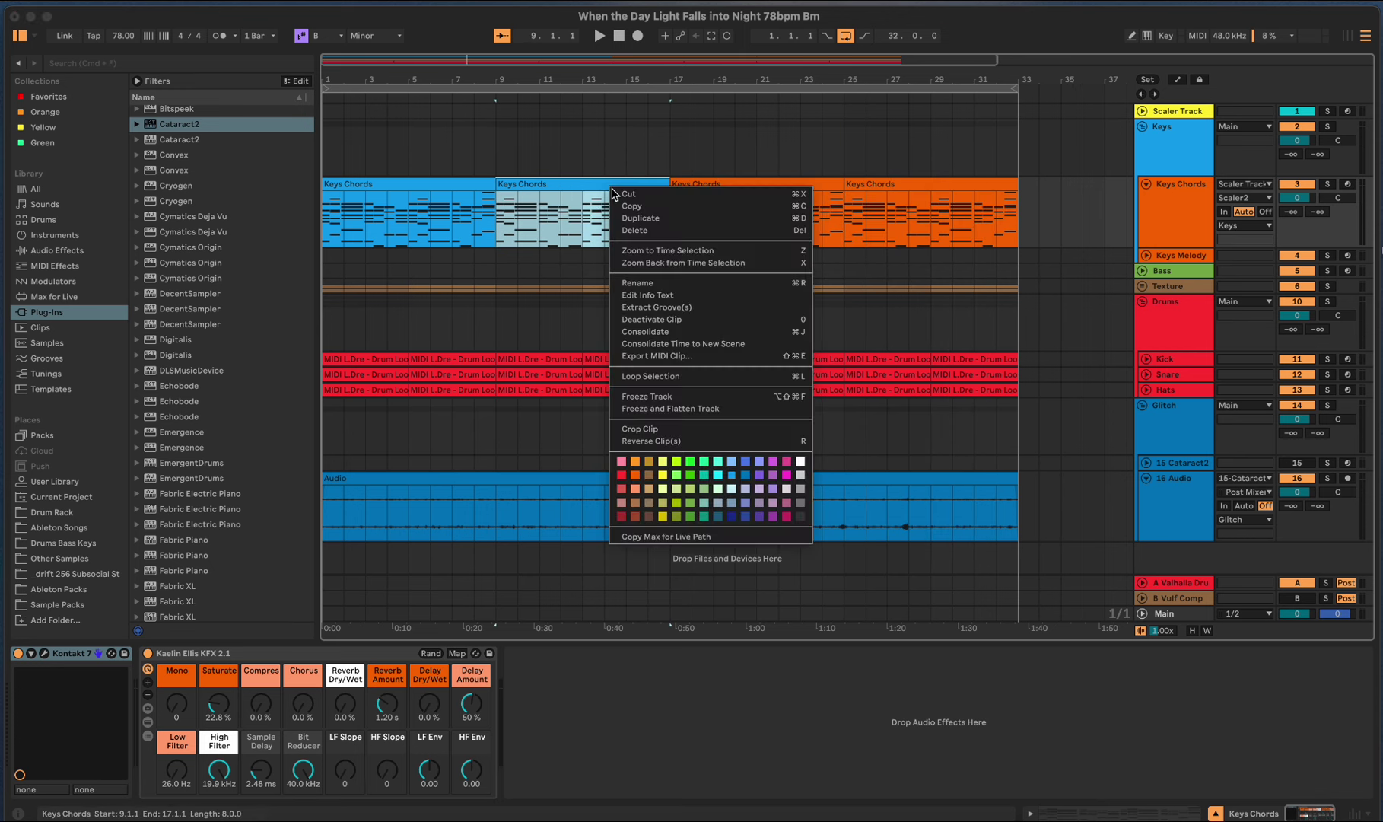
click(636, 474)
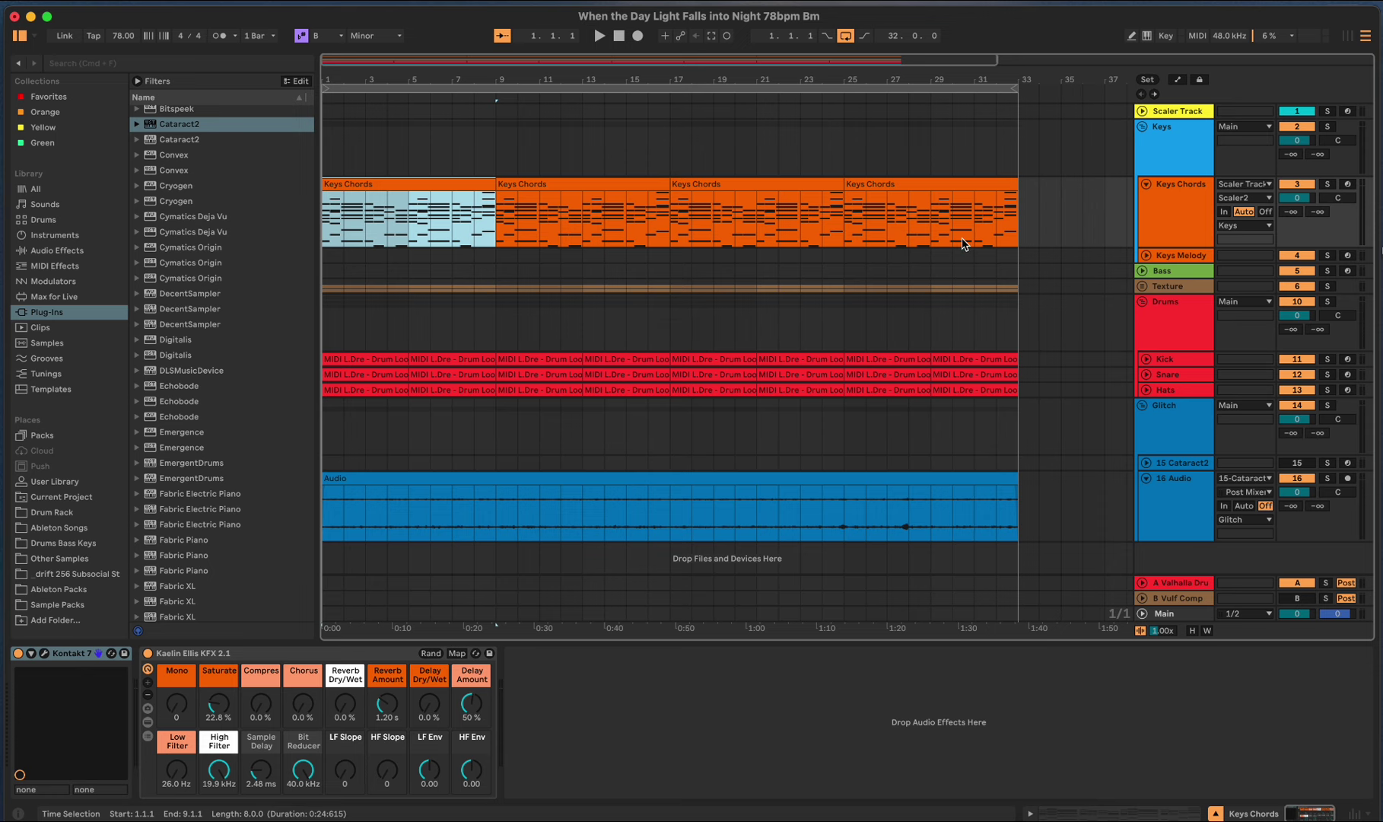
Make the Keys group track orange, then collapse and re-expand the group.
click(1158, 158)
right_click(1160, 157)
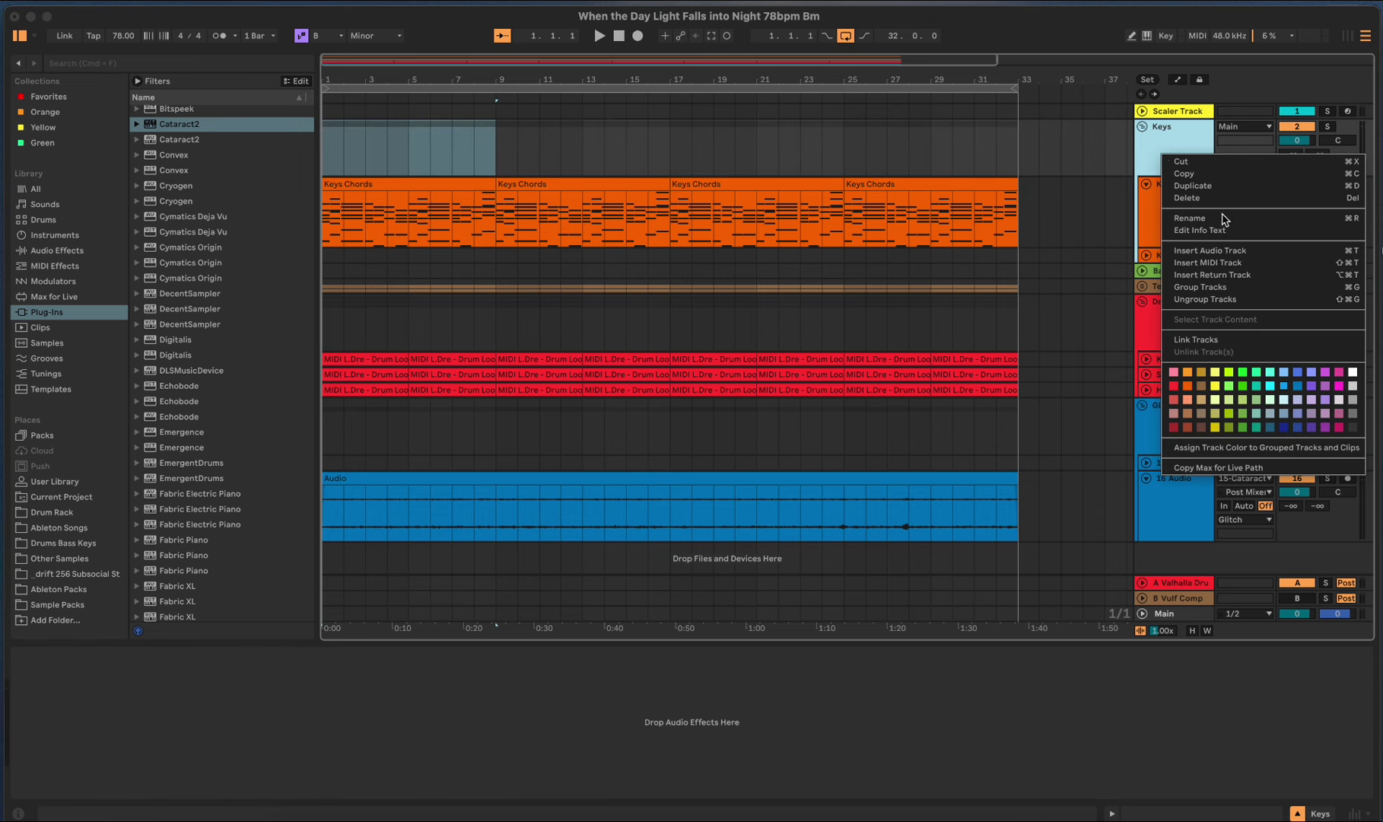
click(1187, 388)
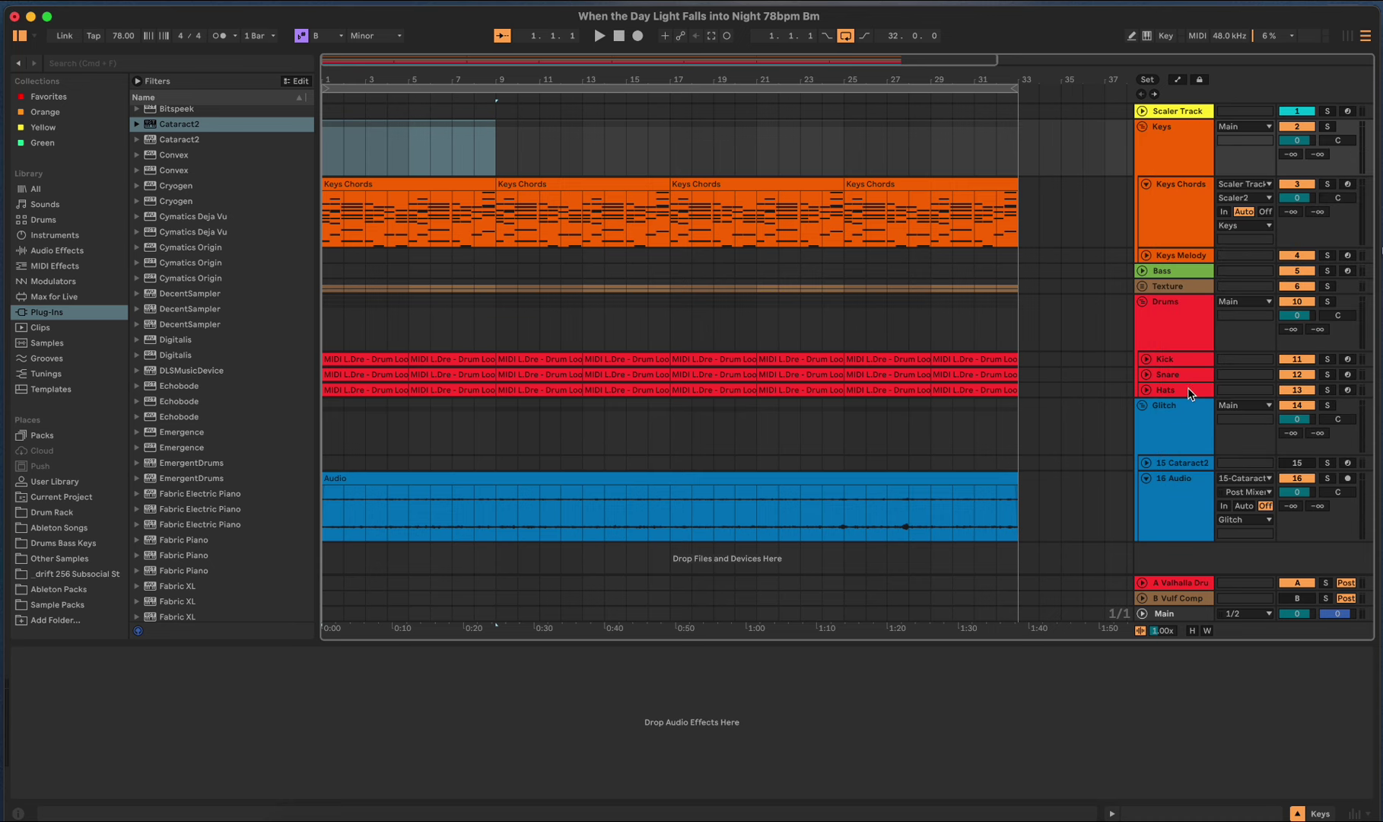
click(1142, 127)
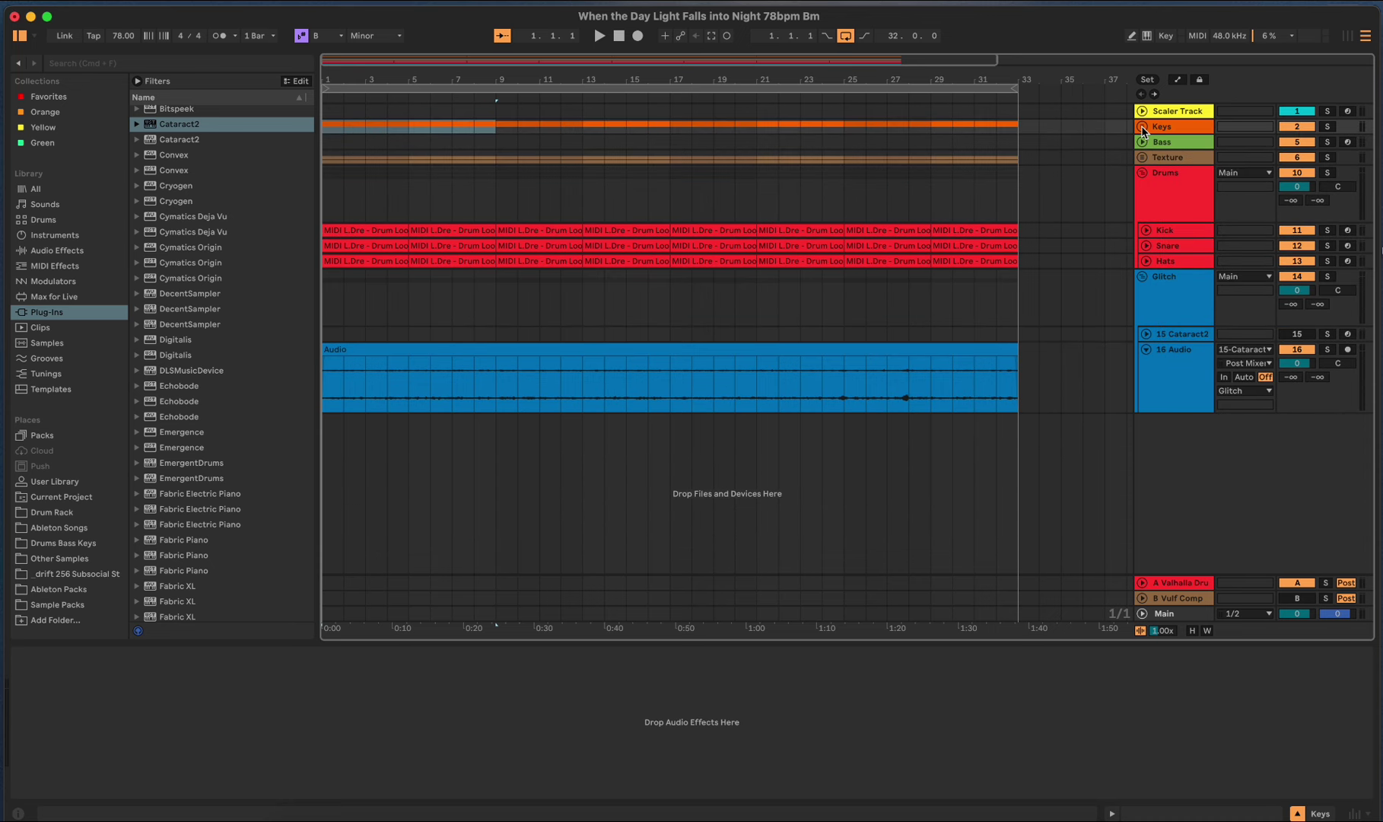
click(1142, 127)
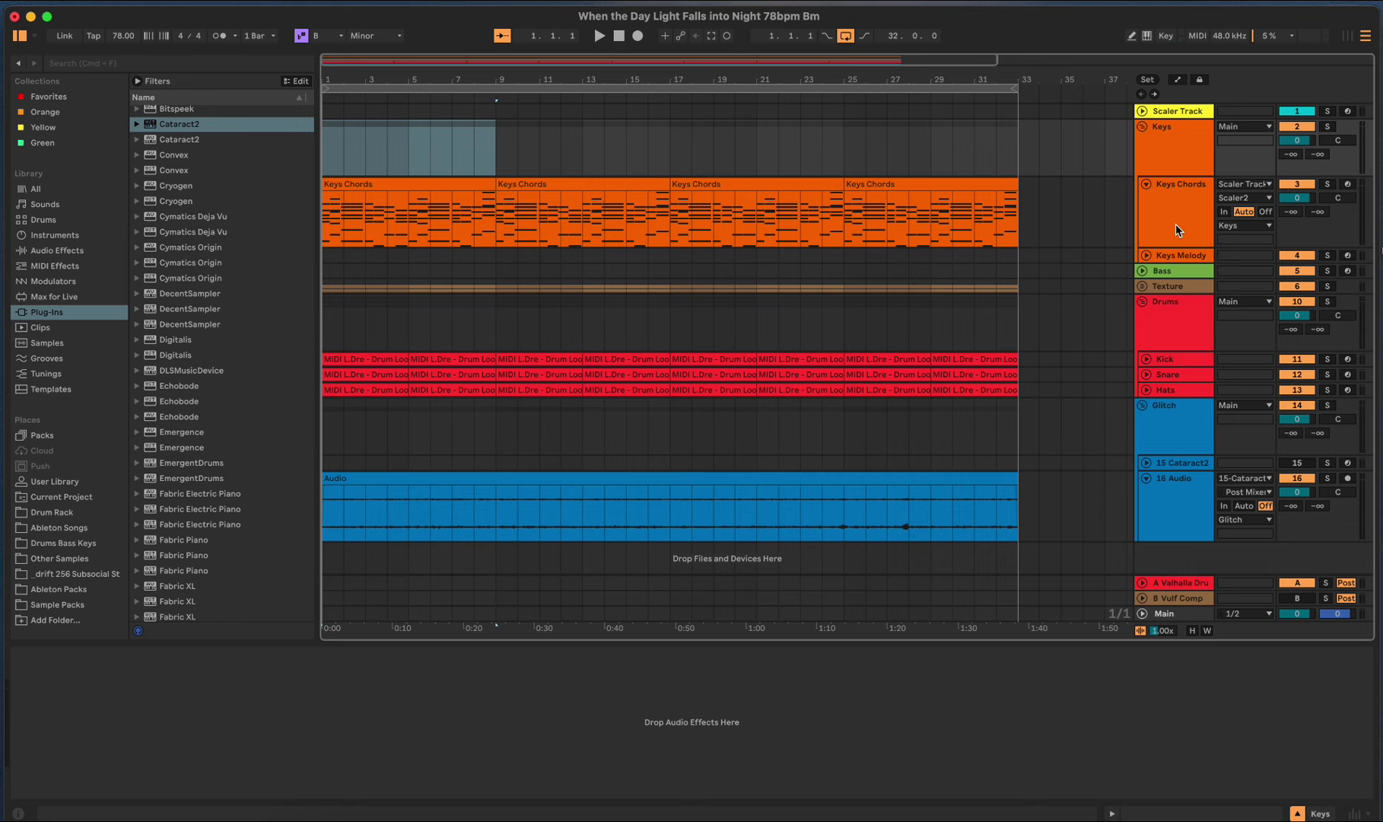